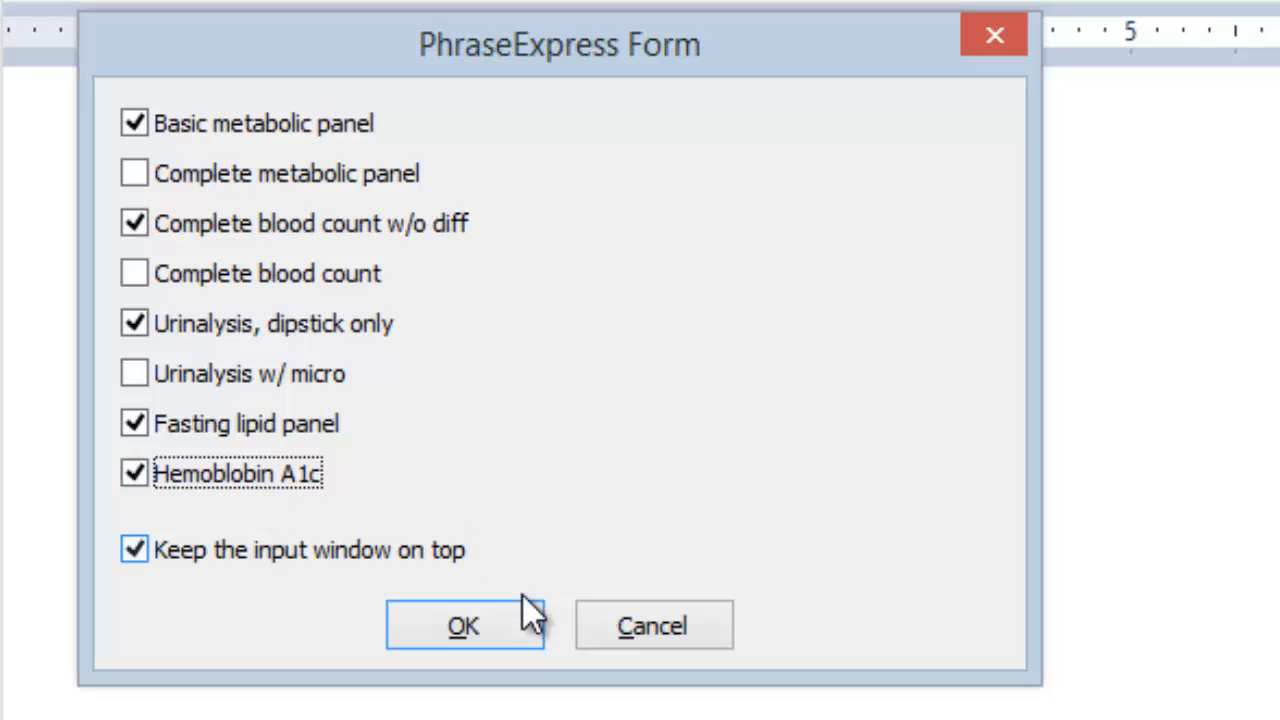
Submit the PhraseExpress form with the five checked laboratory studies.
left_click(489, 637)
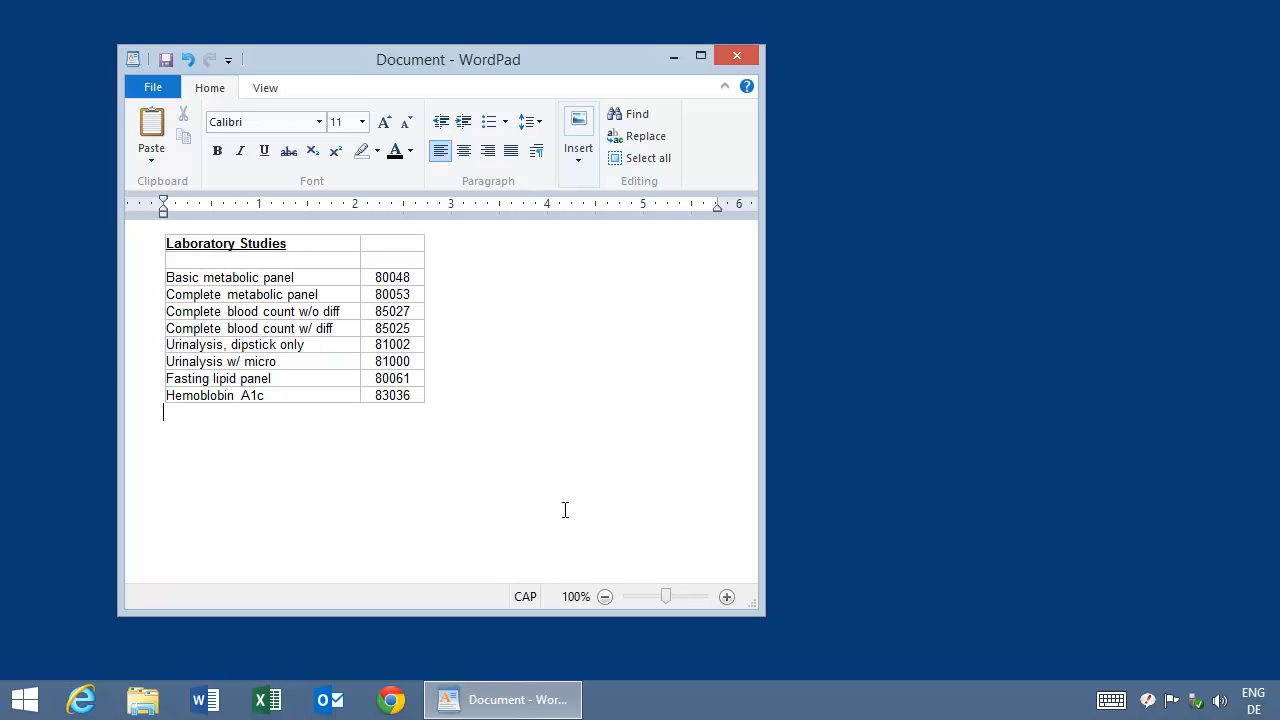
Save the Basic metabolic panel table row as a new PhraseExpress phrase in rich formatted text.
left_click_drag(380, 277, 205, 276)
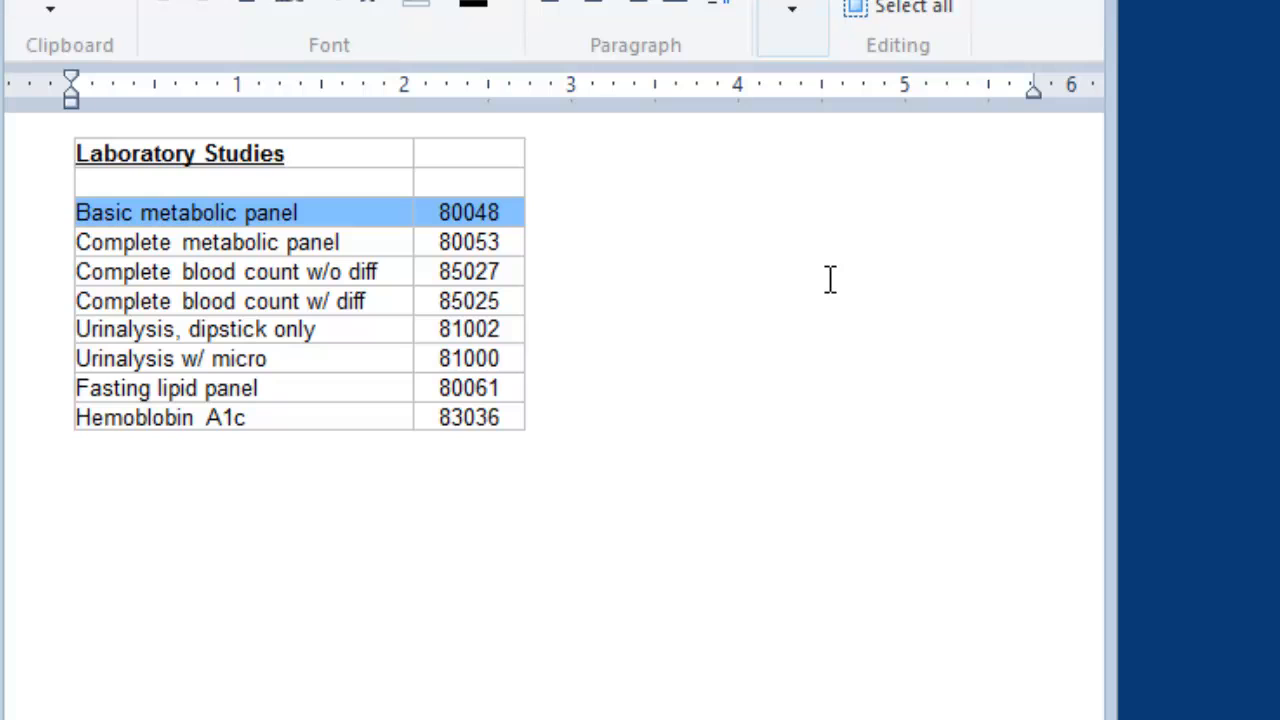
key("ctrl+alt+c")
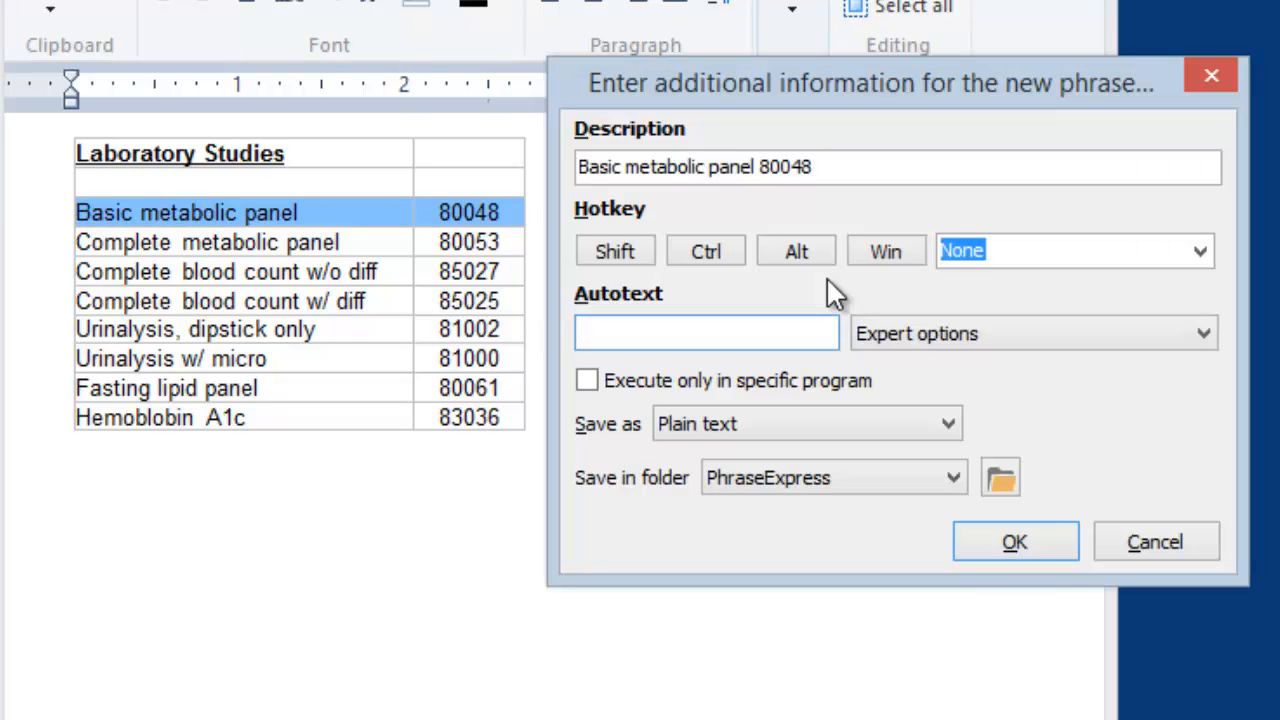
left_click(760, 427)
left_click(776, 469)
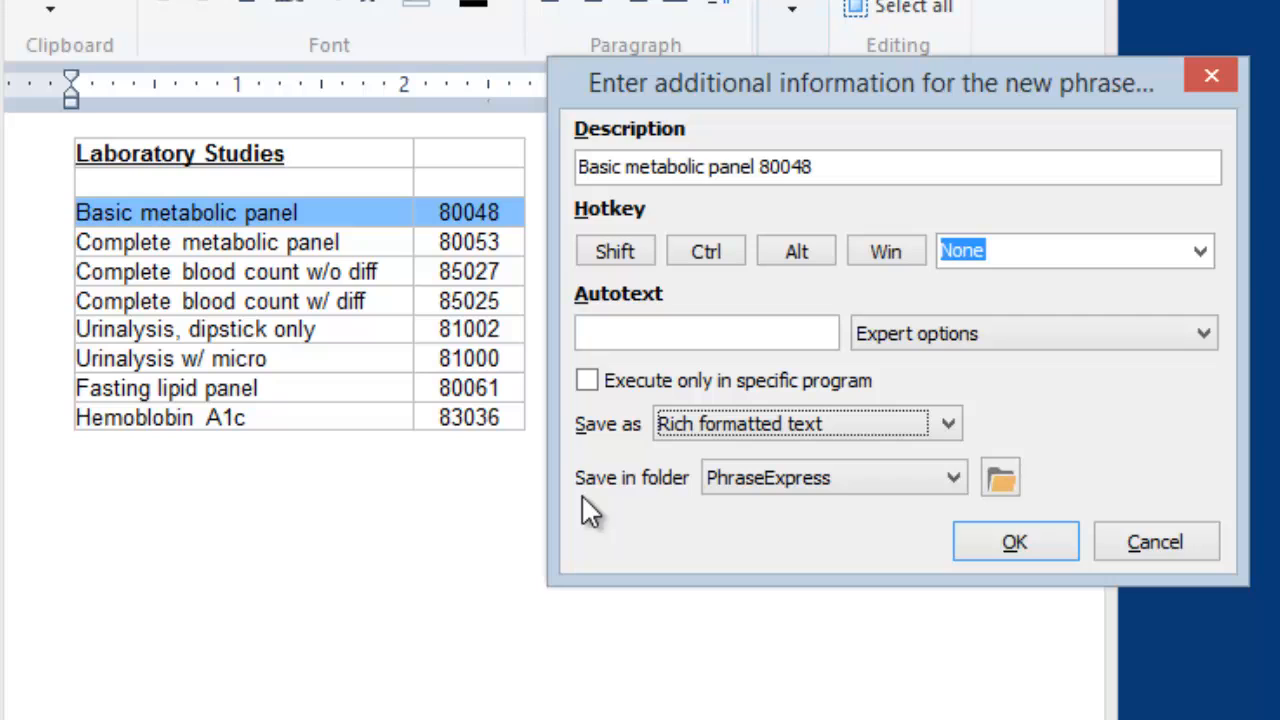
left_click(1003, 541)
Save the Complete metabolic panel table row as a new phrase in rich formatted text.
left_click_drag(573, 246, 257, 248)
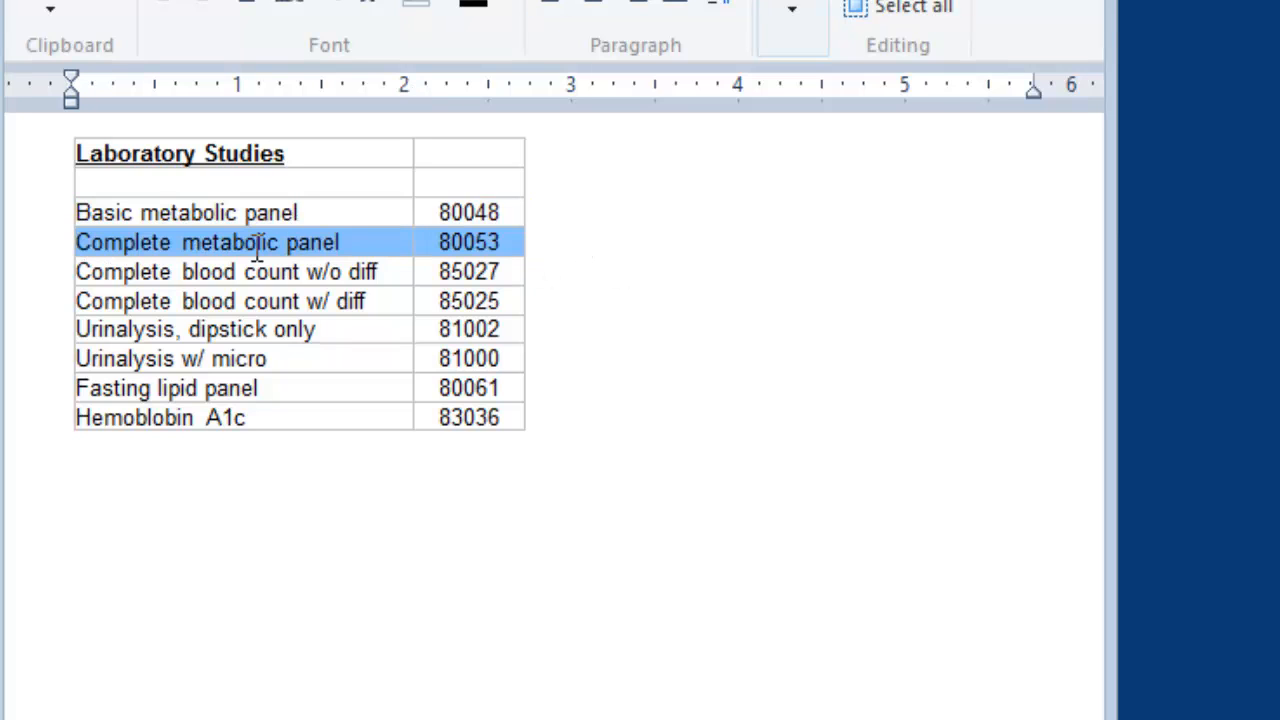
key("ctrl+alt+c")
left_click(859, 422)
left_click(859, 480)
left_click(992, 540)
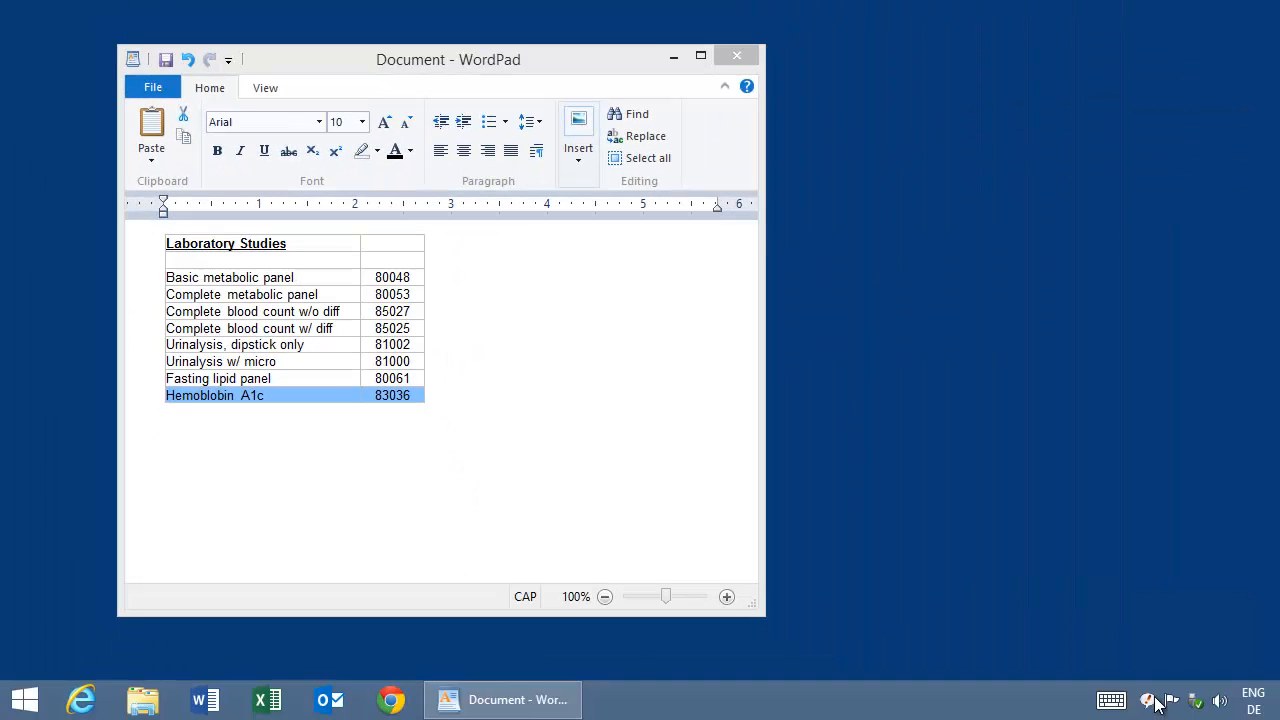
Switch to the PhraseExpress main window and create a folder named Items under the PhraseExpress root.
left_click(1148, 700)
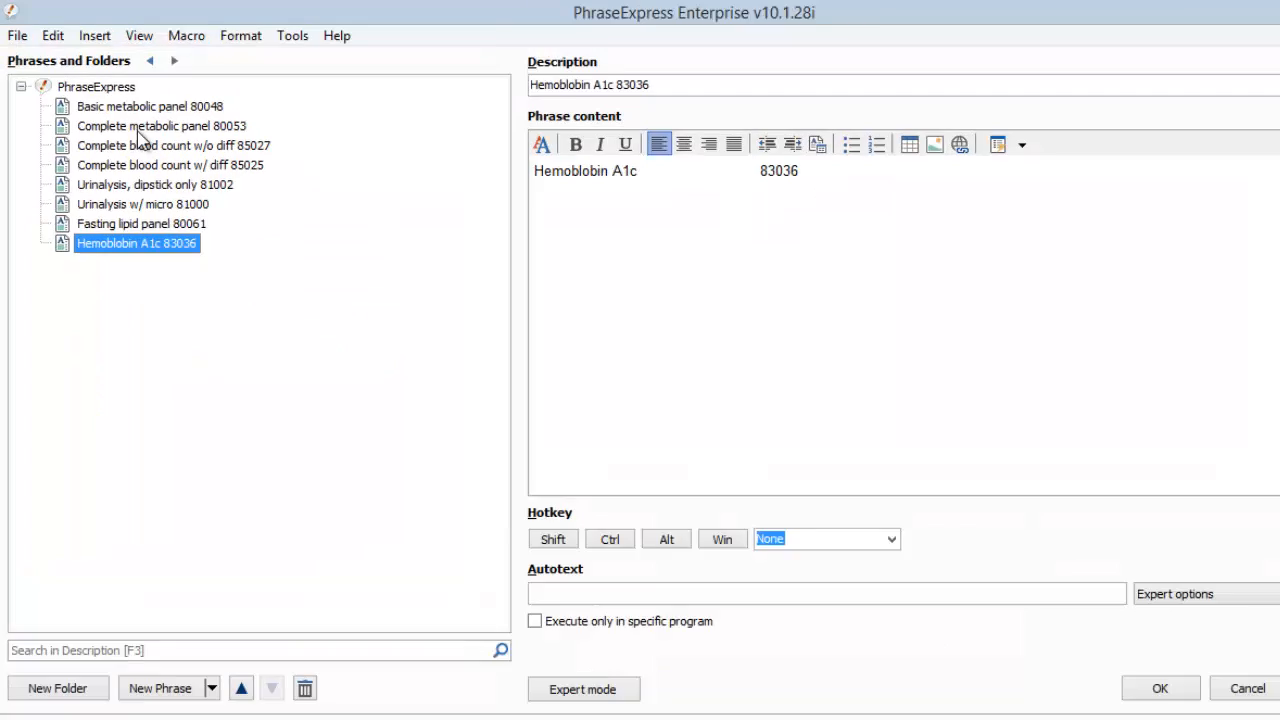
left_click(188, 186)
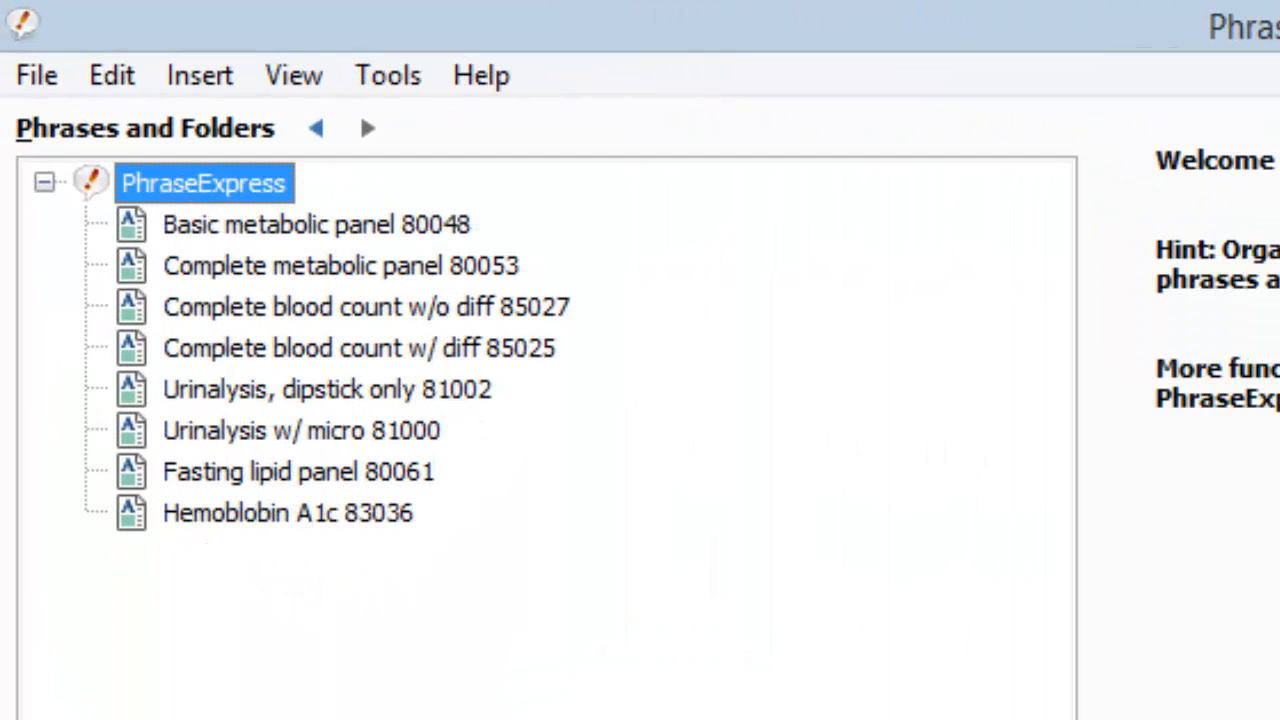
key("ctrl+shift+n")
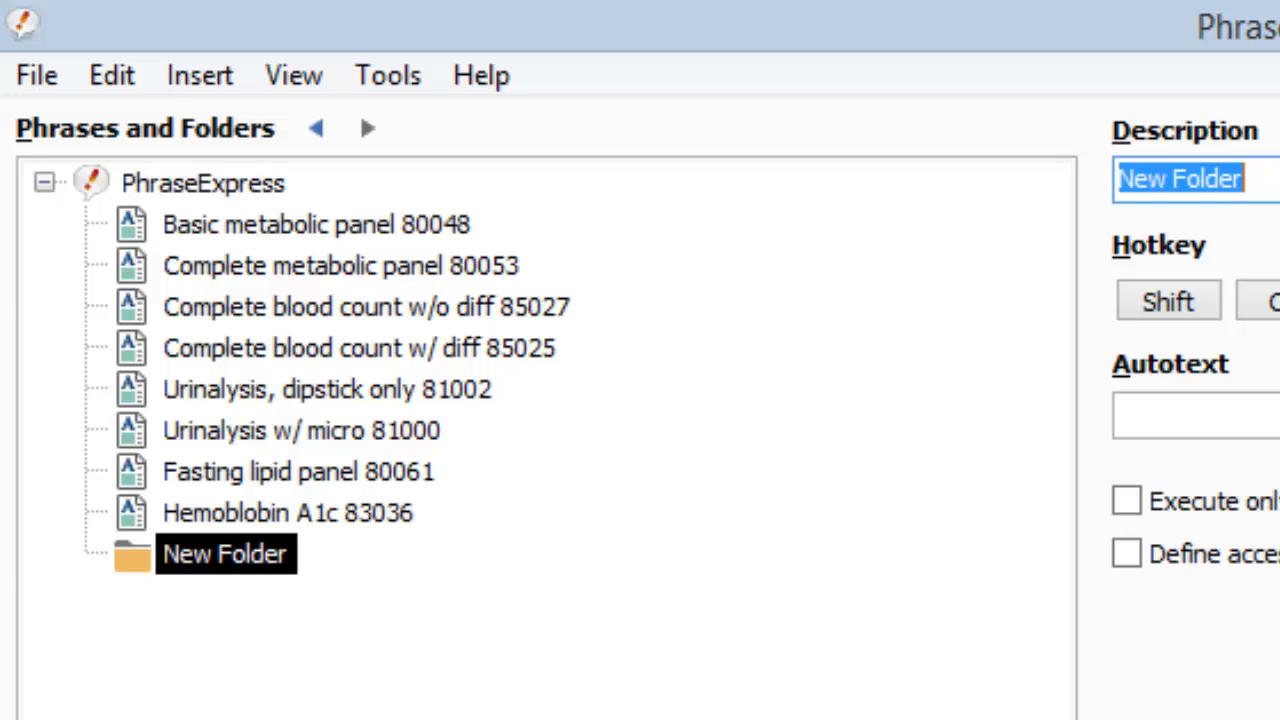
type("Items")
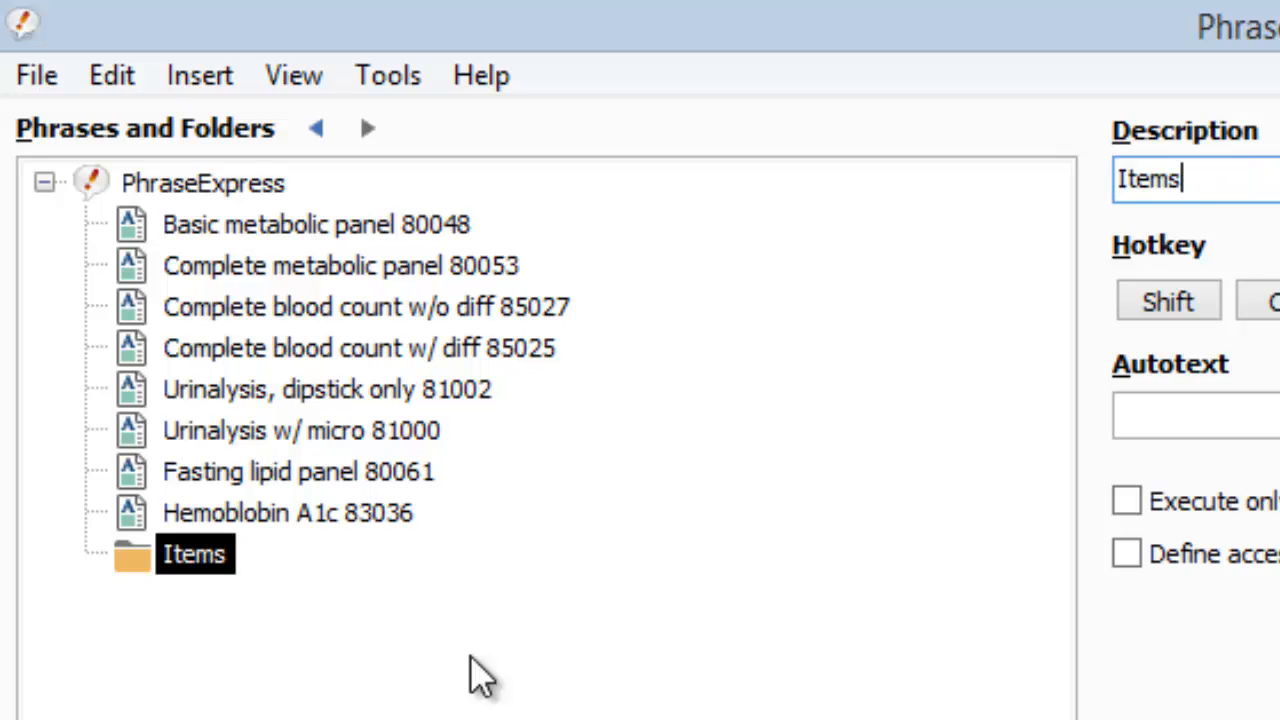
Move all phrases from Basic metabolic panel through Hemoblobin A1c into the Items folder.
left_click(323, 232)
left_click(245, 518, "shift")
left_click_drag(245, 530, 226, 571)
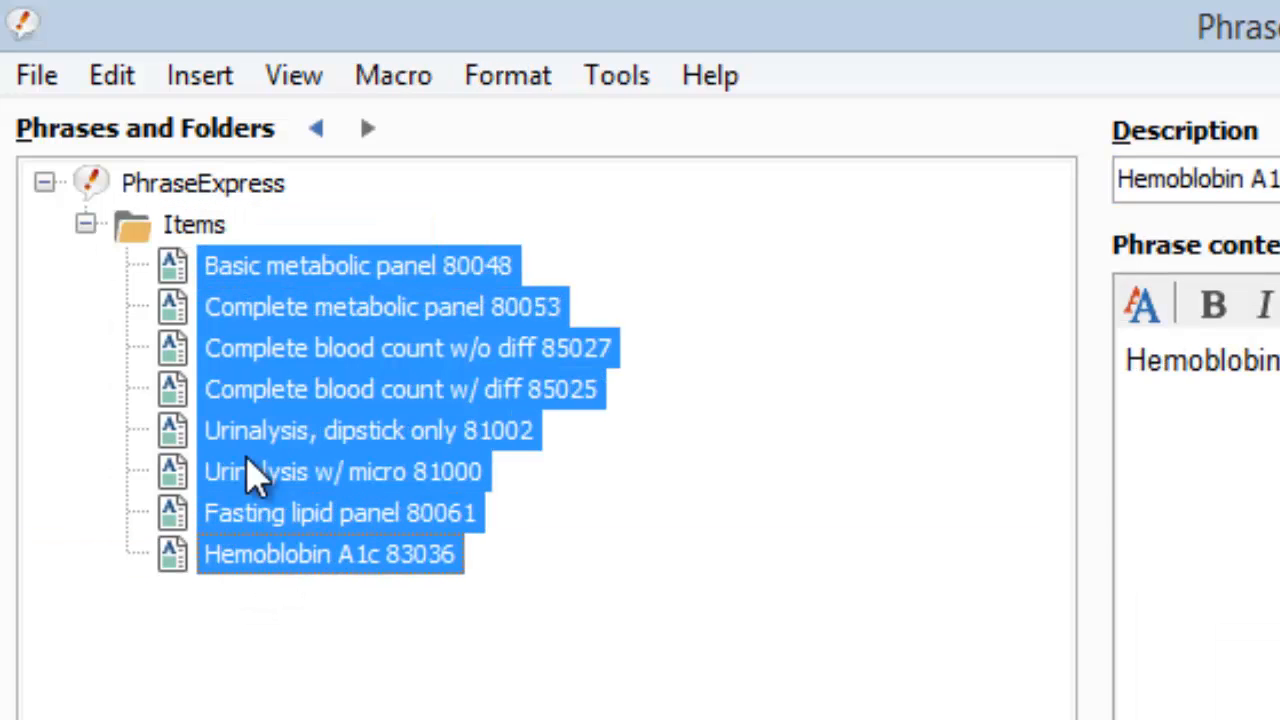
Create a phrase named form under the PhraseExpress root and check the Expand macro functions option for its content.
left_click(208, 192)
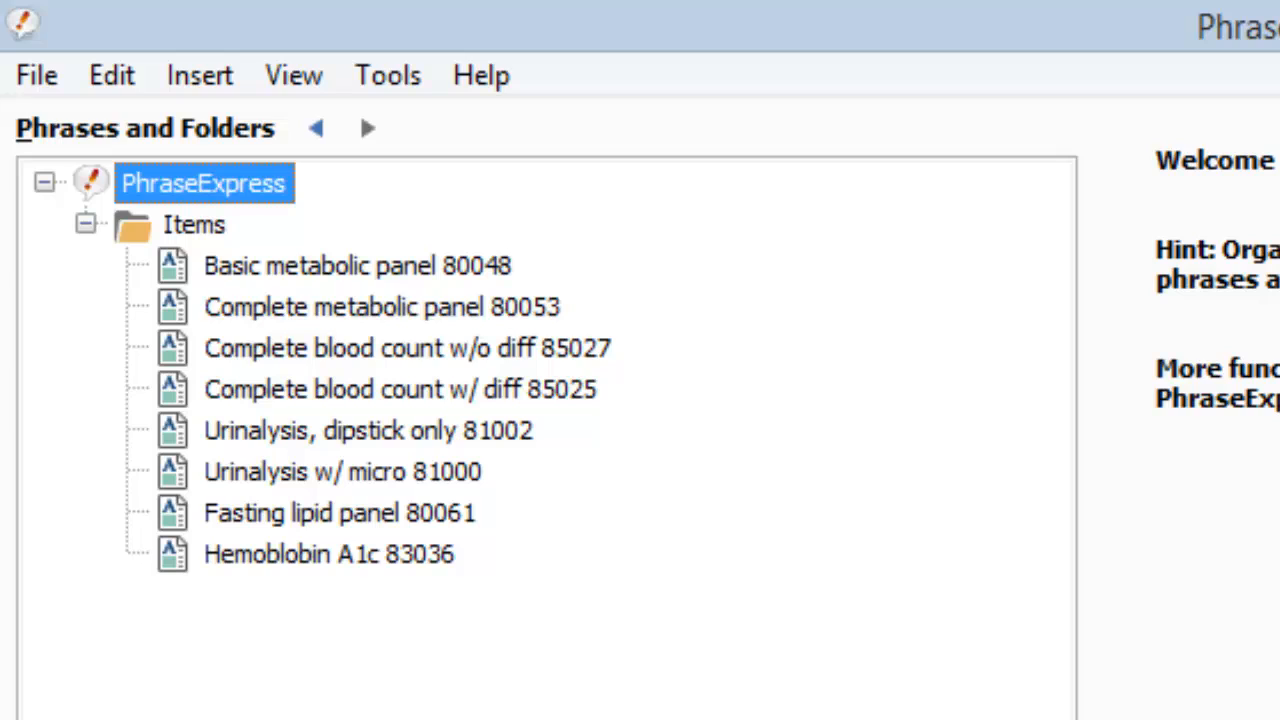
key("ctrl+n")
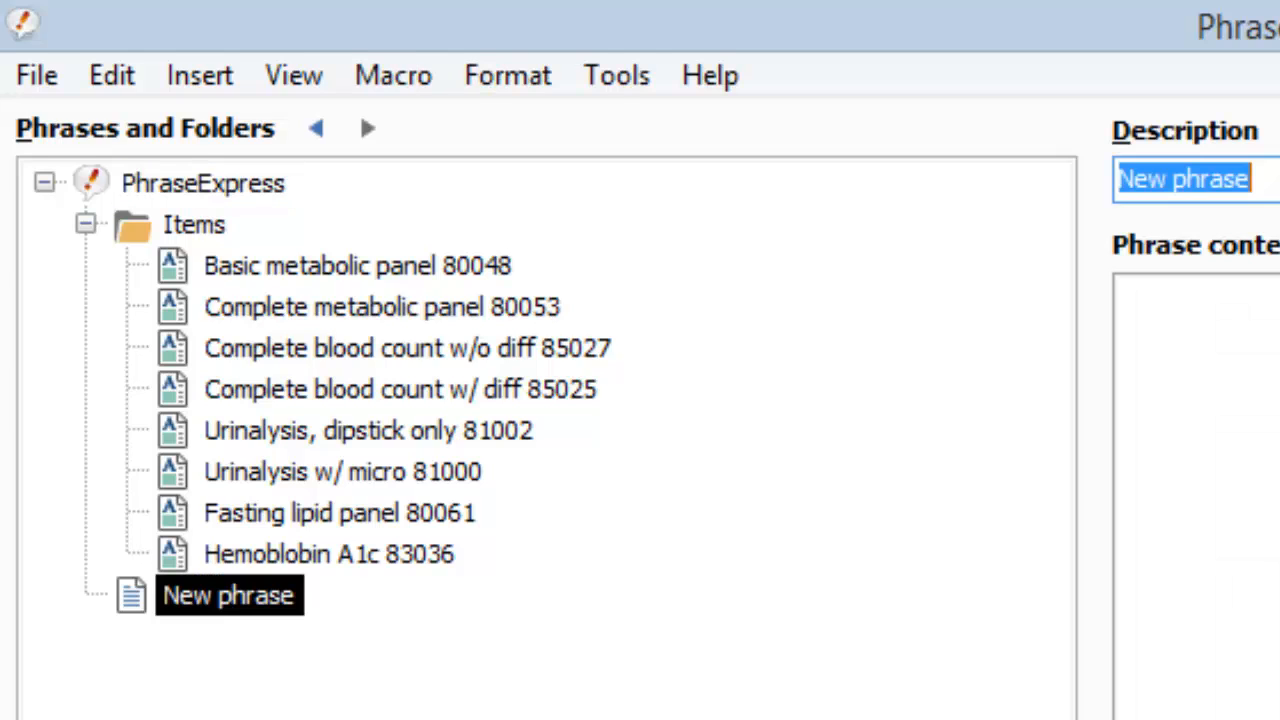
type("form")
left_click_drag(1200, 298, 1051, 305)
key("BackSpace")
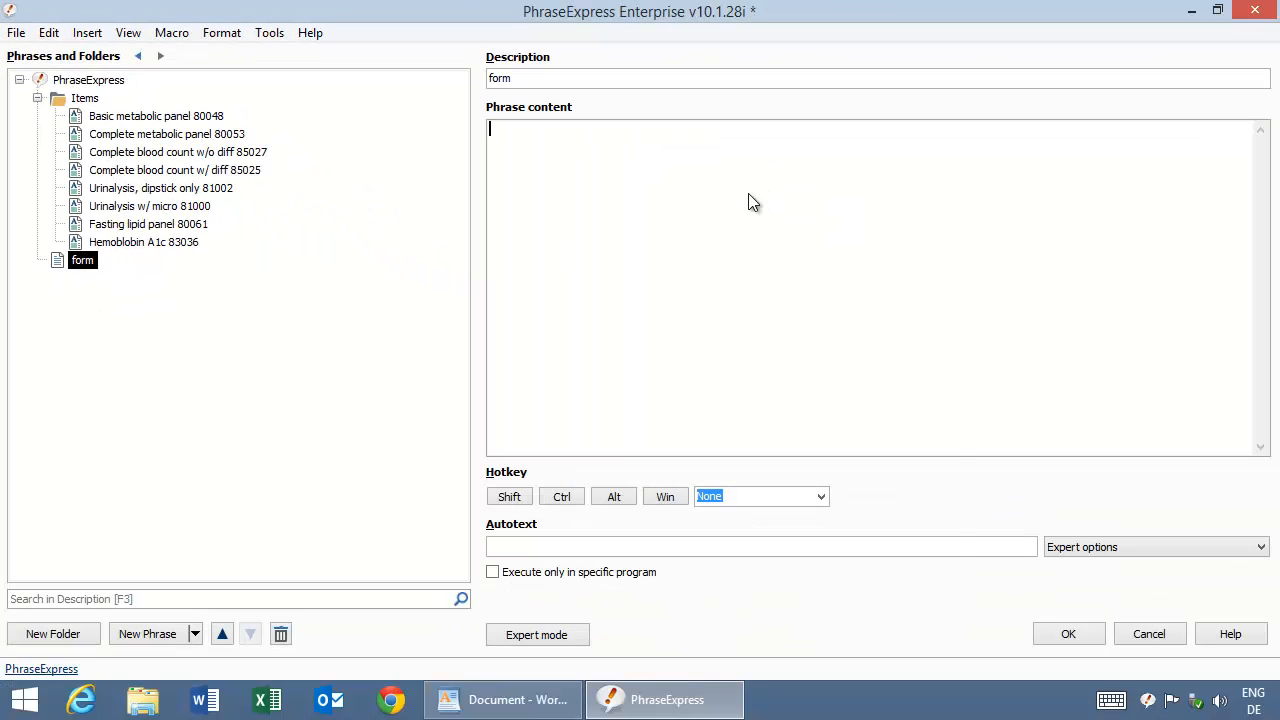
right_click(749, 201)
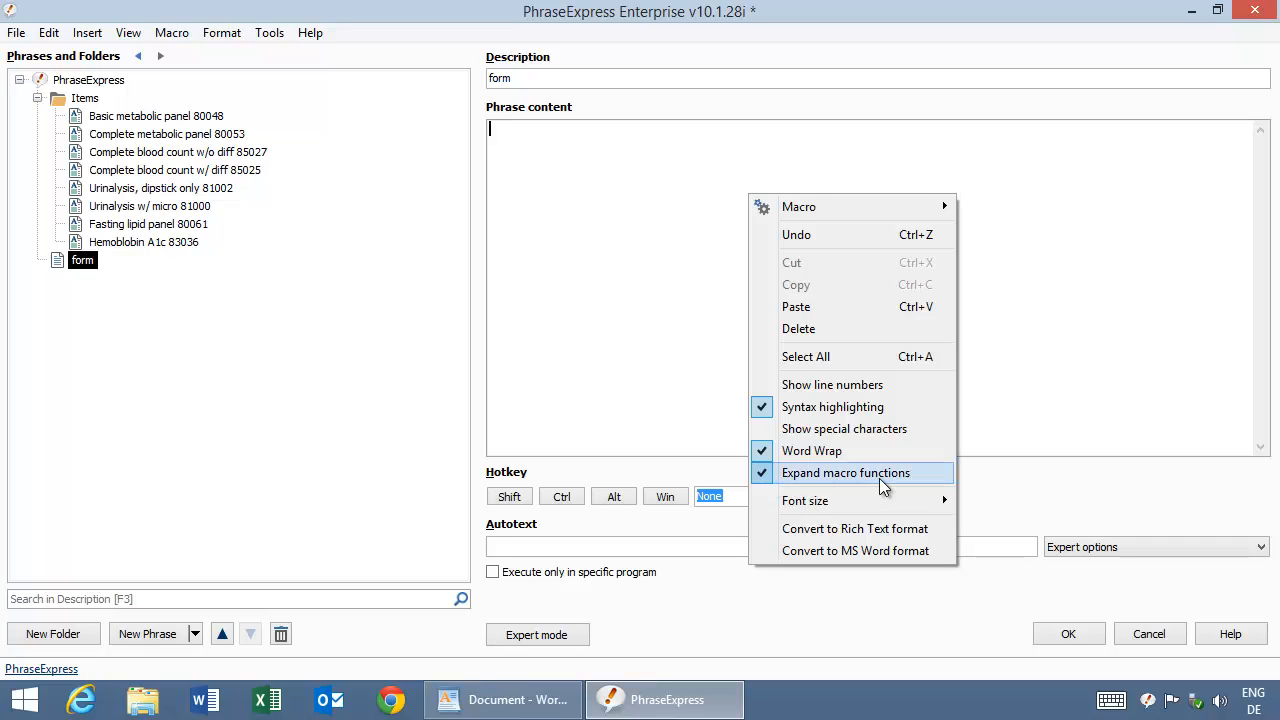
left_click(1031, 266)
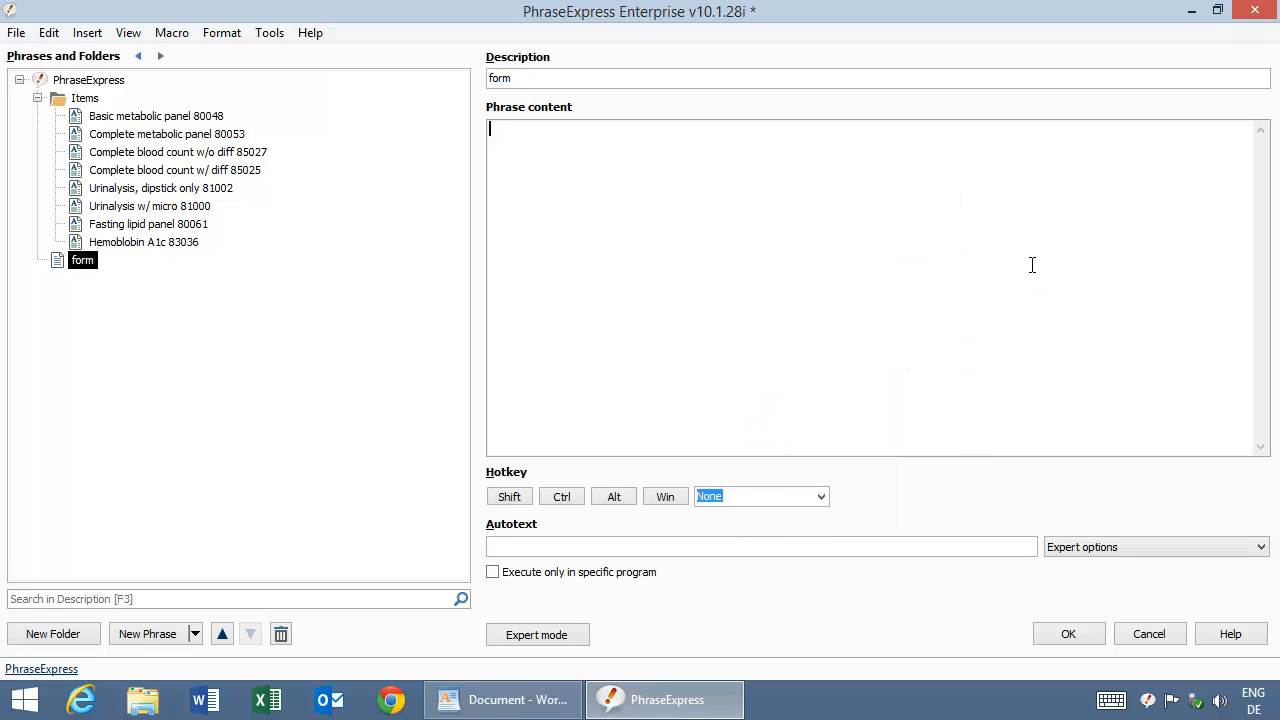
Copy the text "Basic metabolic panel" without its code from the description of the Basic metabolic panel phrase.
left_click(152, 116)
left_click_drag(655, 79, 543, 79)
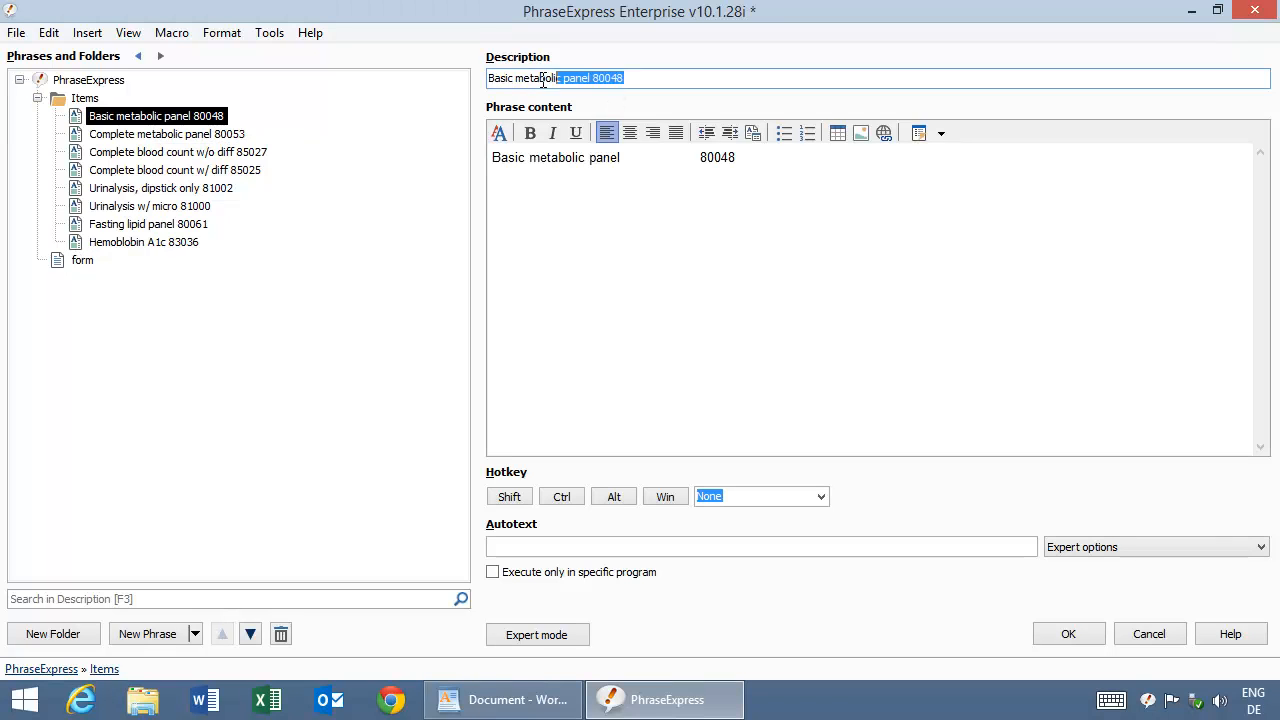
left_click(592, 78)
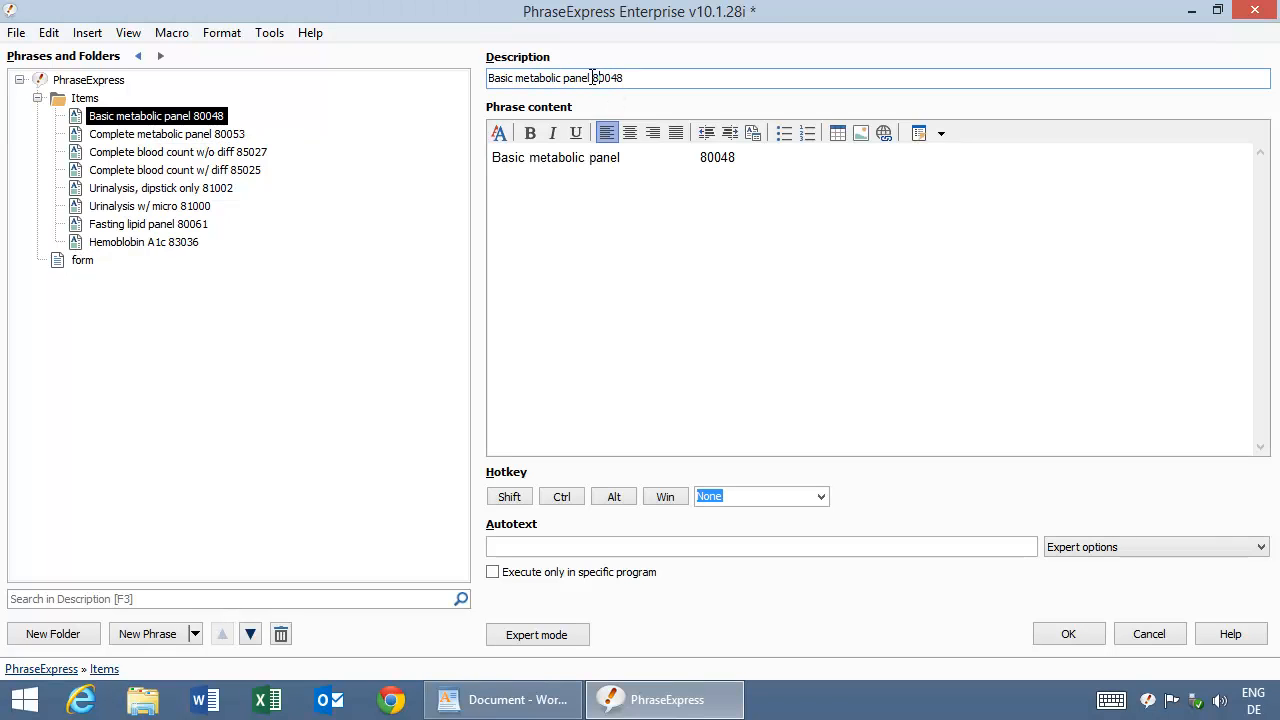
key("shift+Home")
key("ctrl+c")
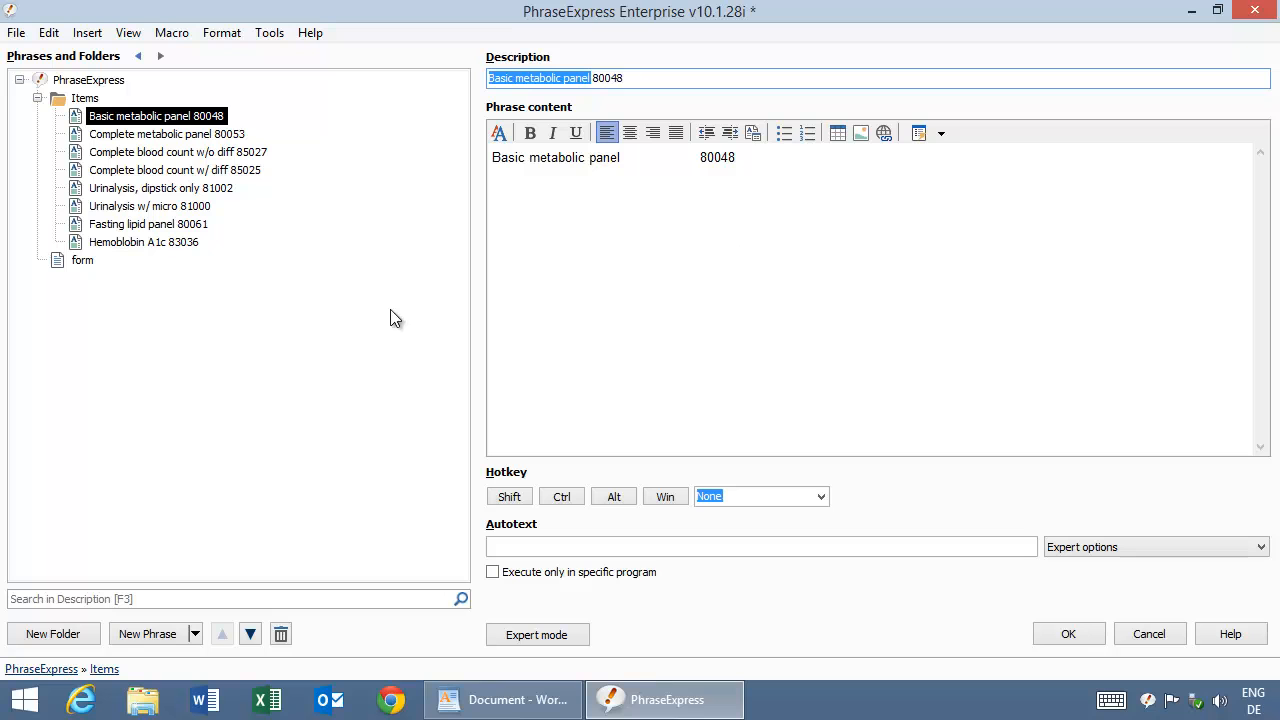
Add a Checkbox form macro to the form phrase's content and label it Basic metabolic panel.
left_click(84, 260)
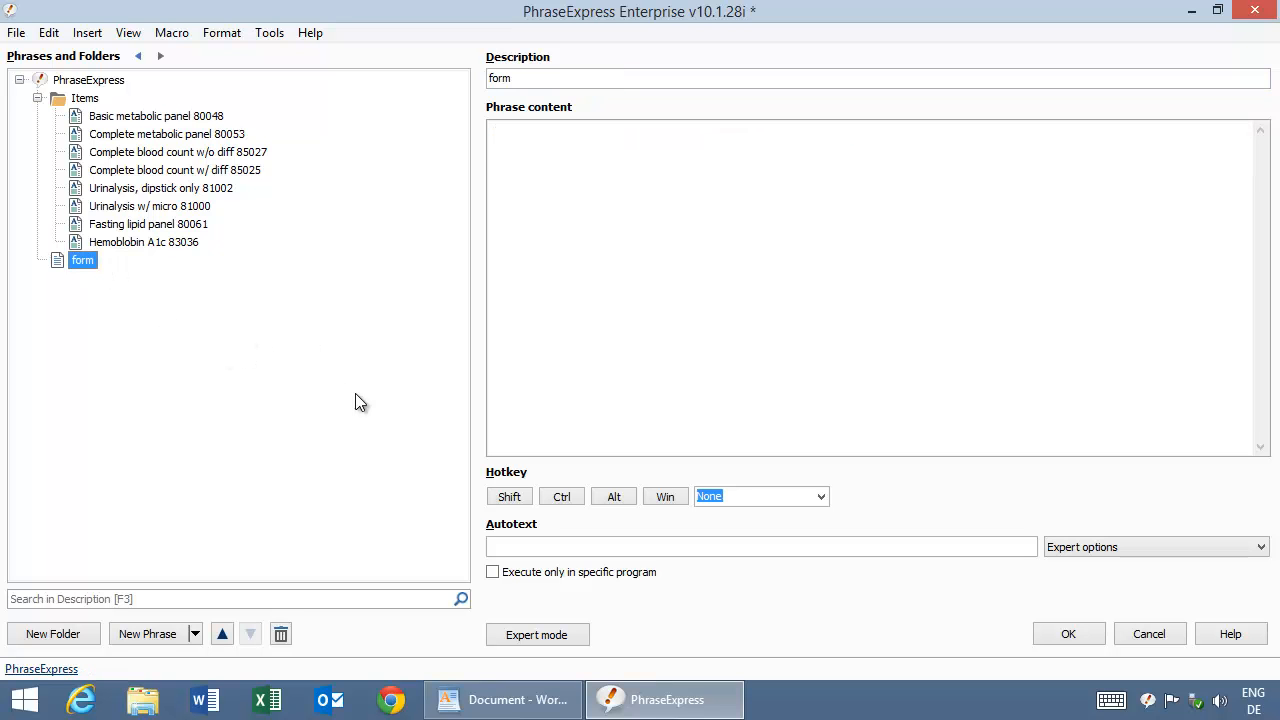
left_click(582, 170)
right_click(582, 170)
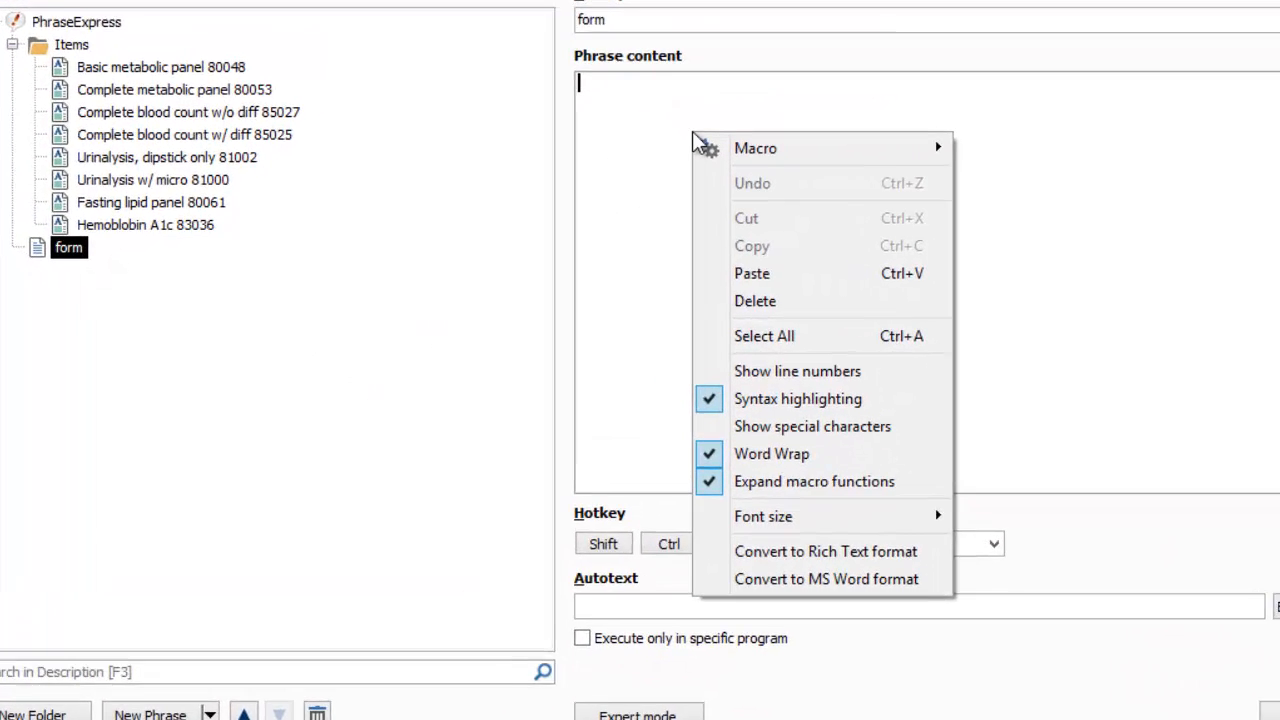
mouse_move(793, 128)
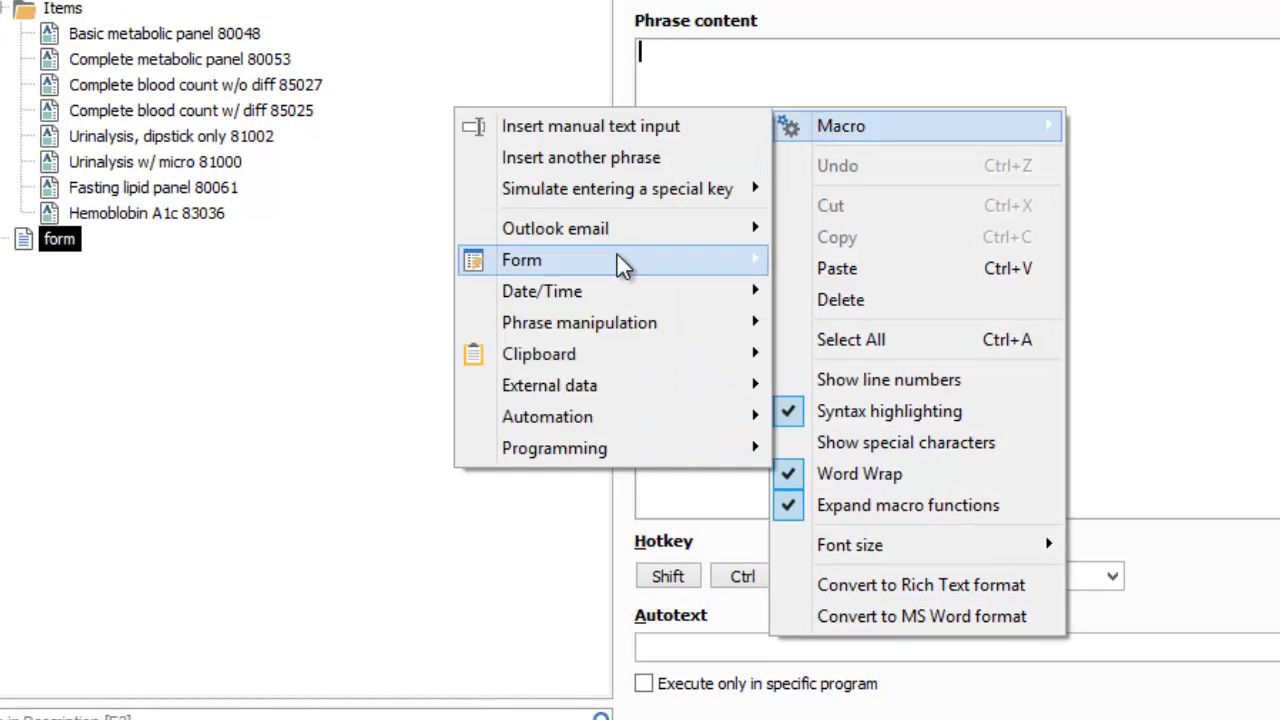
mouse_move(617, 258)
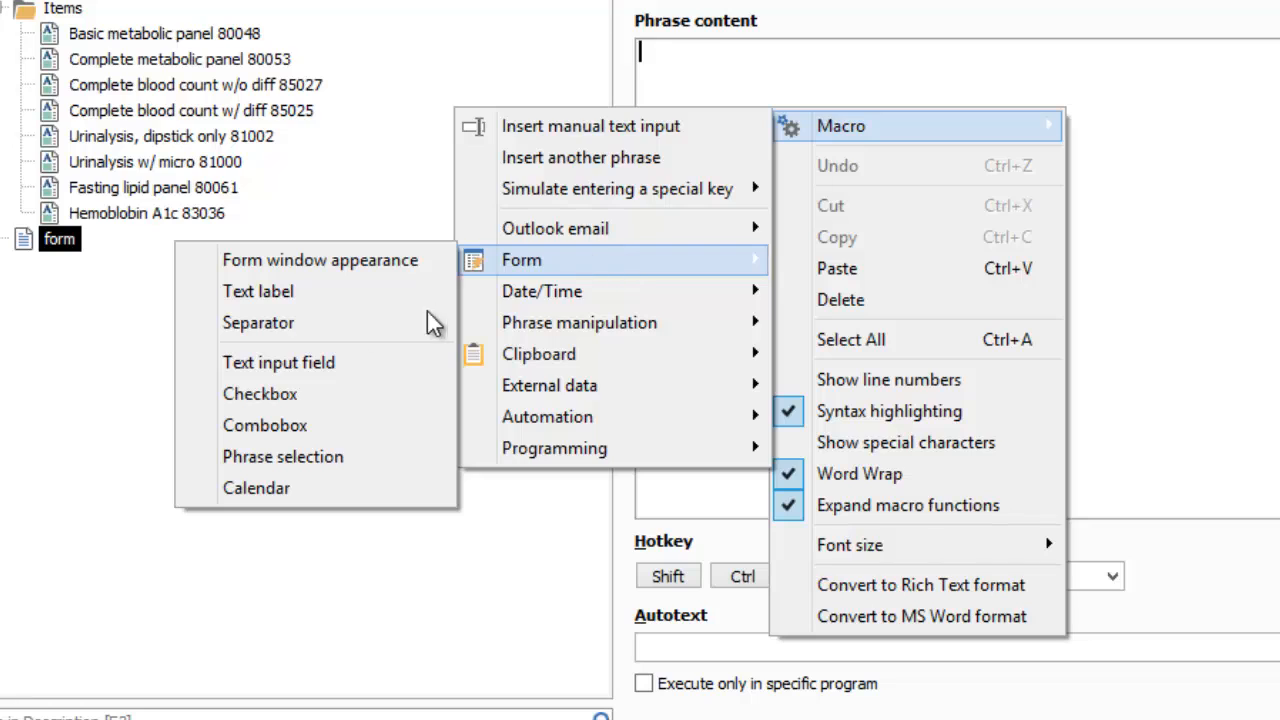
left_click(334, 392)
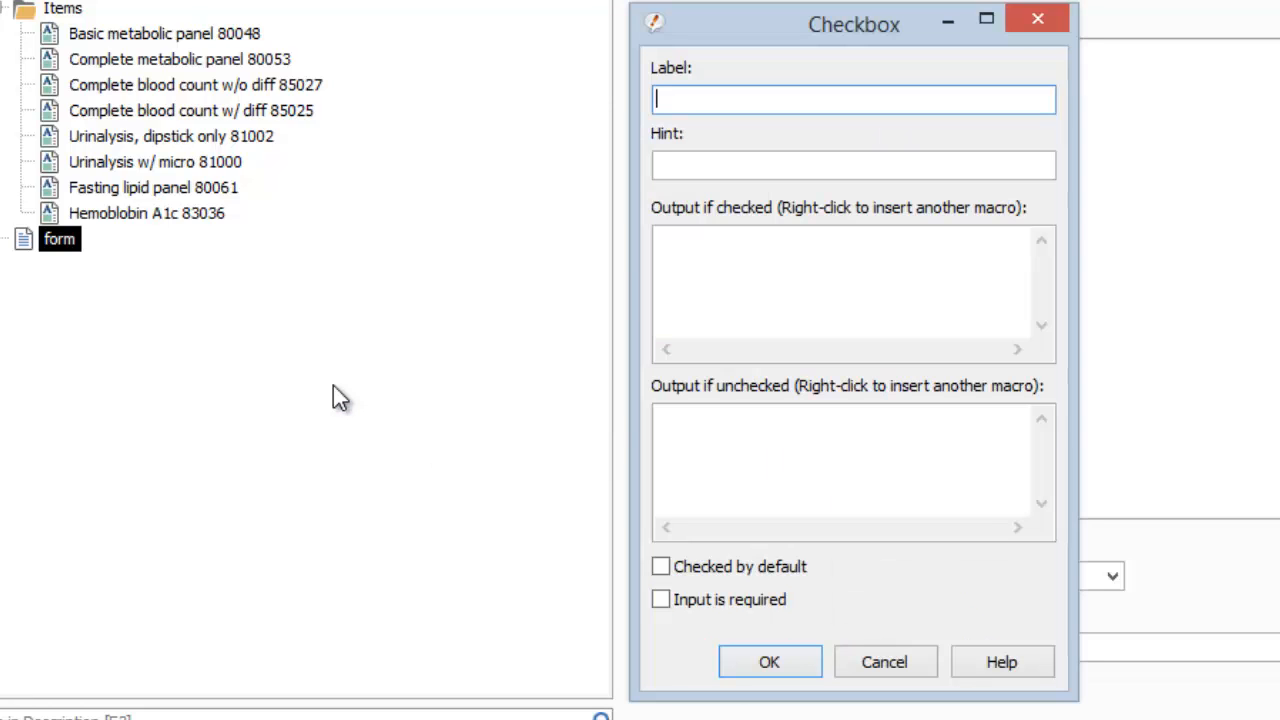
key("ctrl+v")
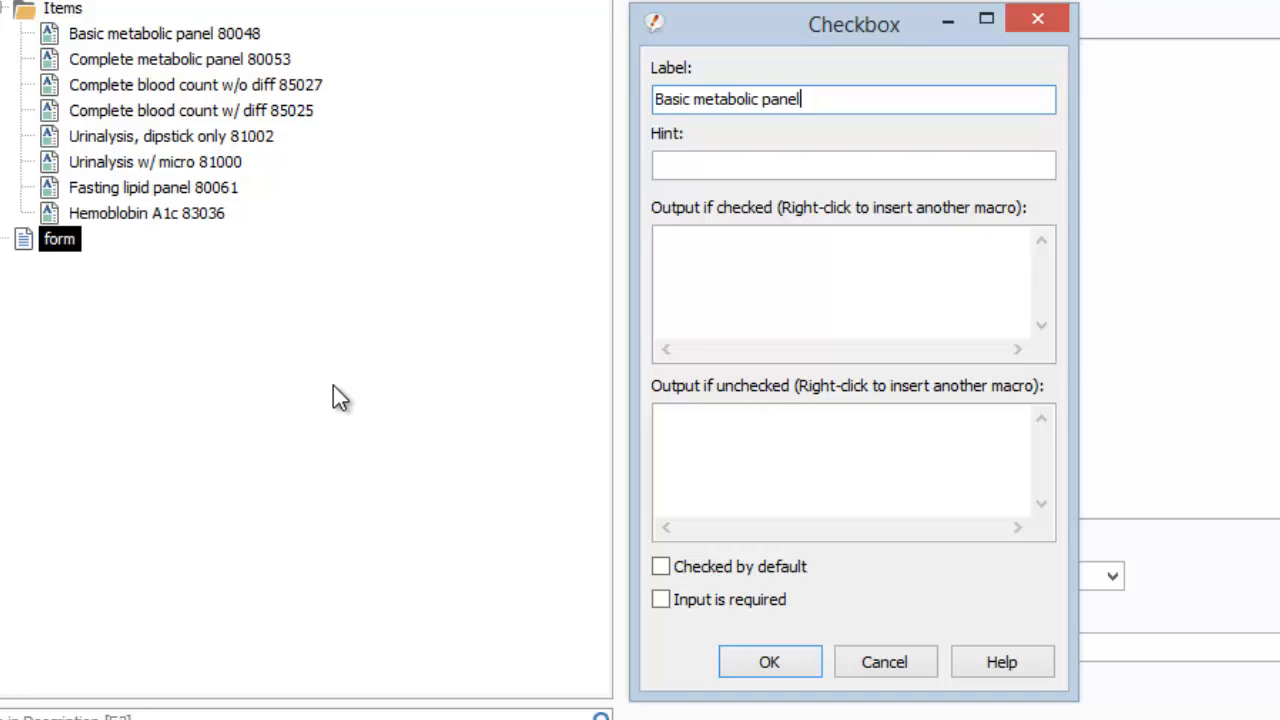
Set the checkbox's checked output to insert the phrase Basic metabolic panel 80048, and apply the checkbox macro.
left_click(691, 268)
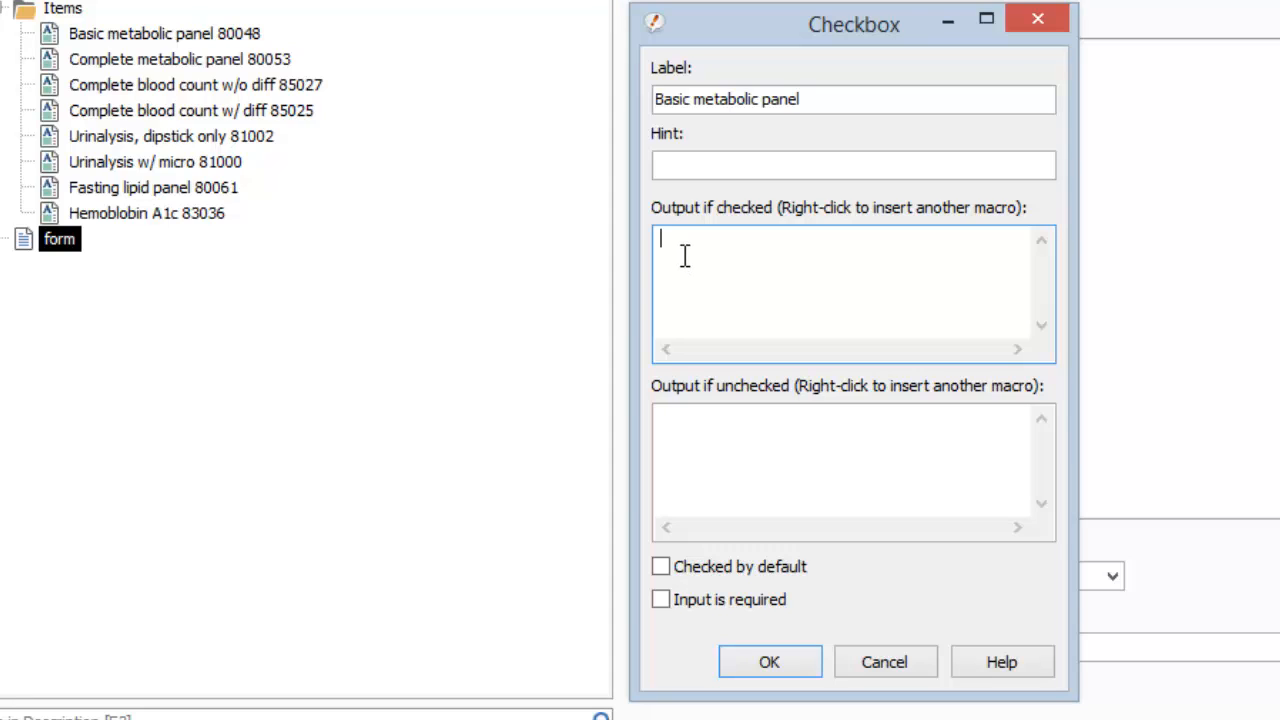
right_click(684, 256)
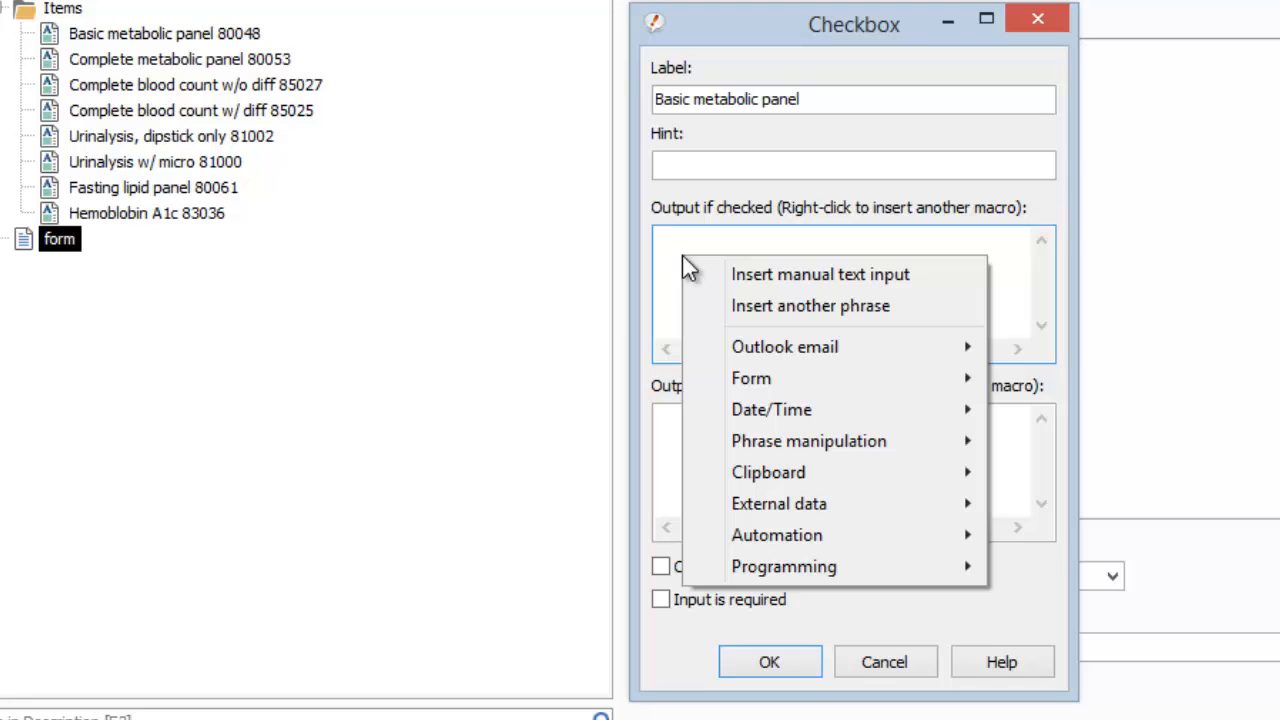
left_click(897, 312)
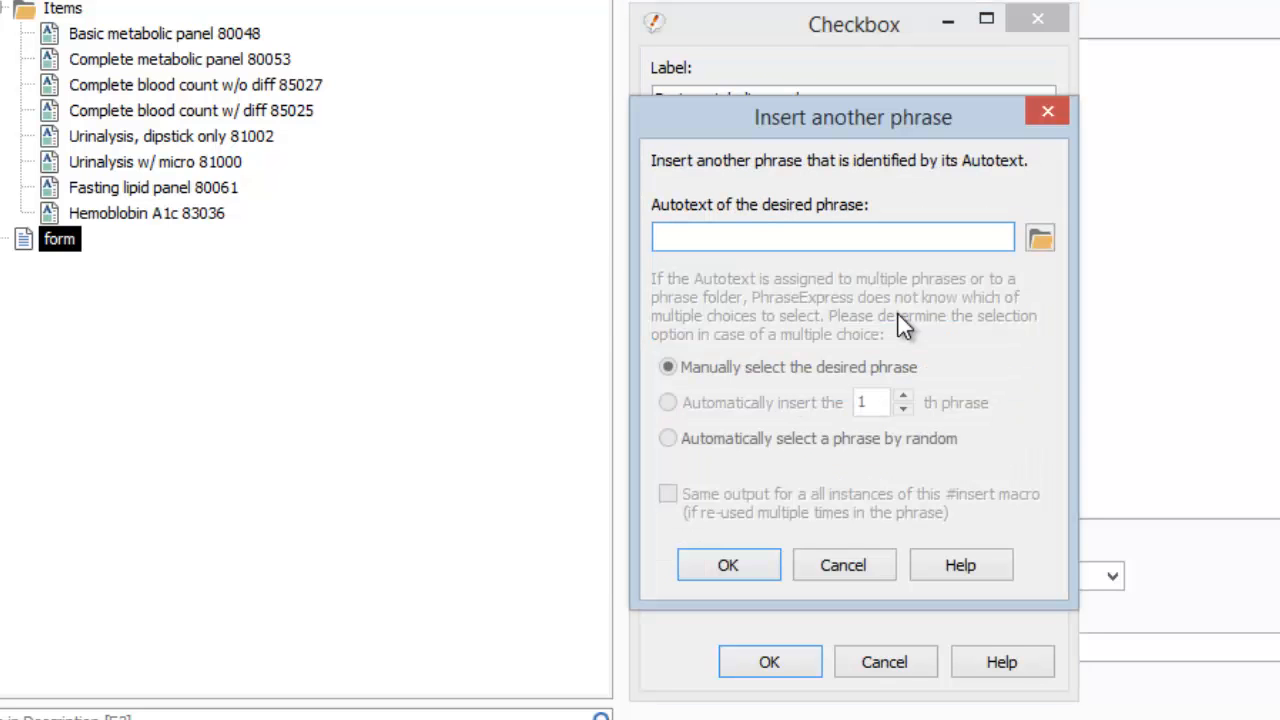
left_click(1048, 238)
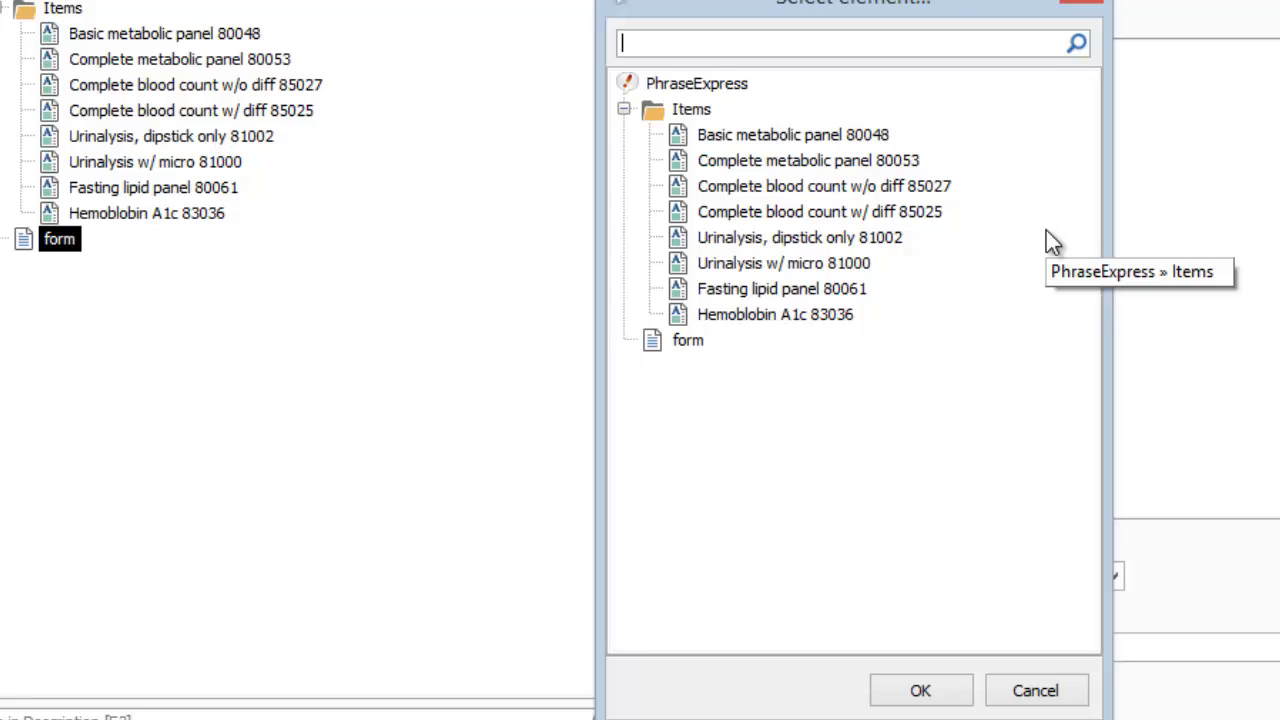
type("bas")
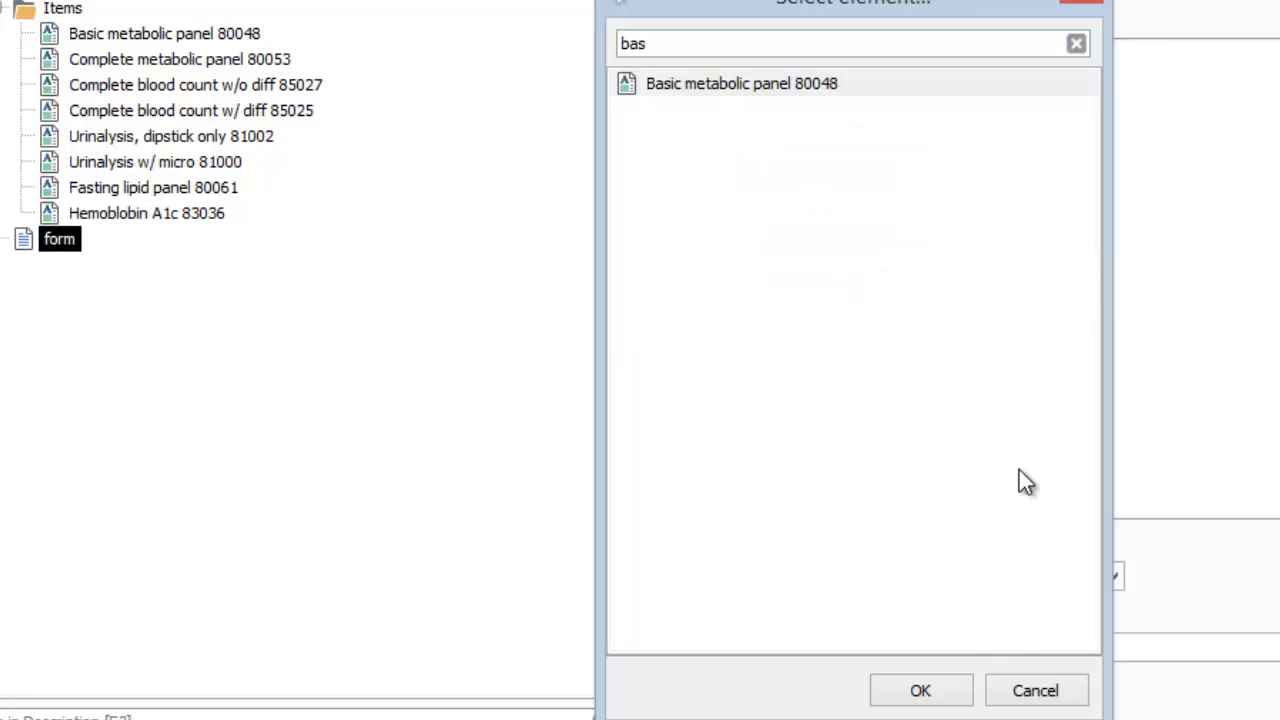
left_click(925, 692)
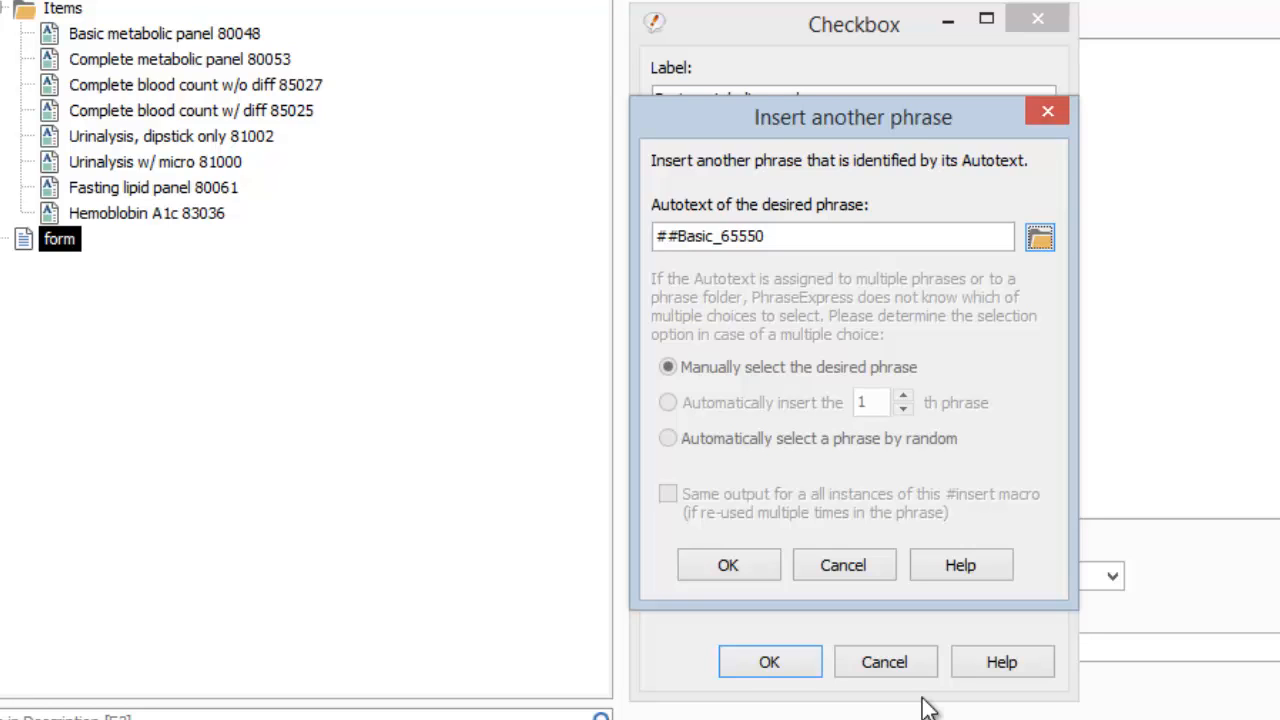
left_click(722, 572)
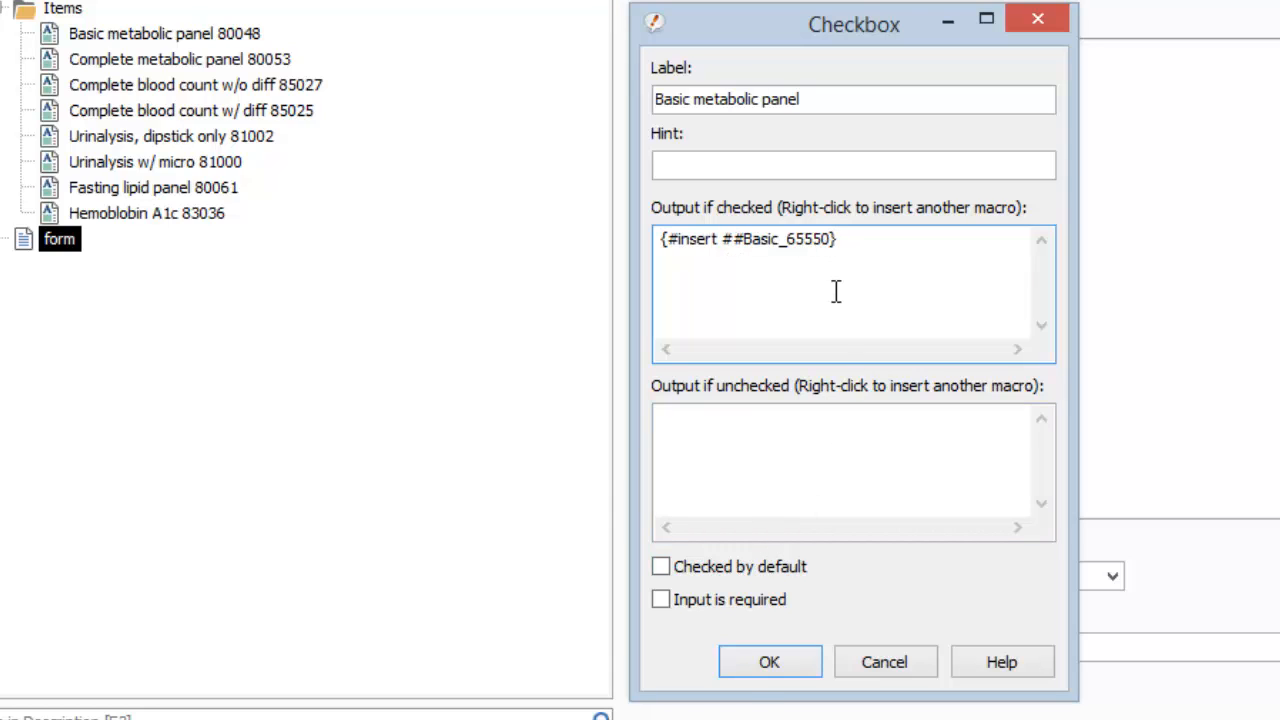
left_click(760, 668)
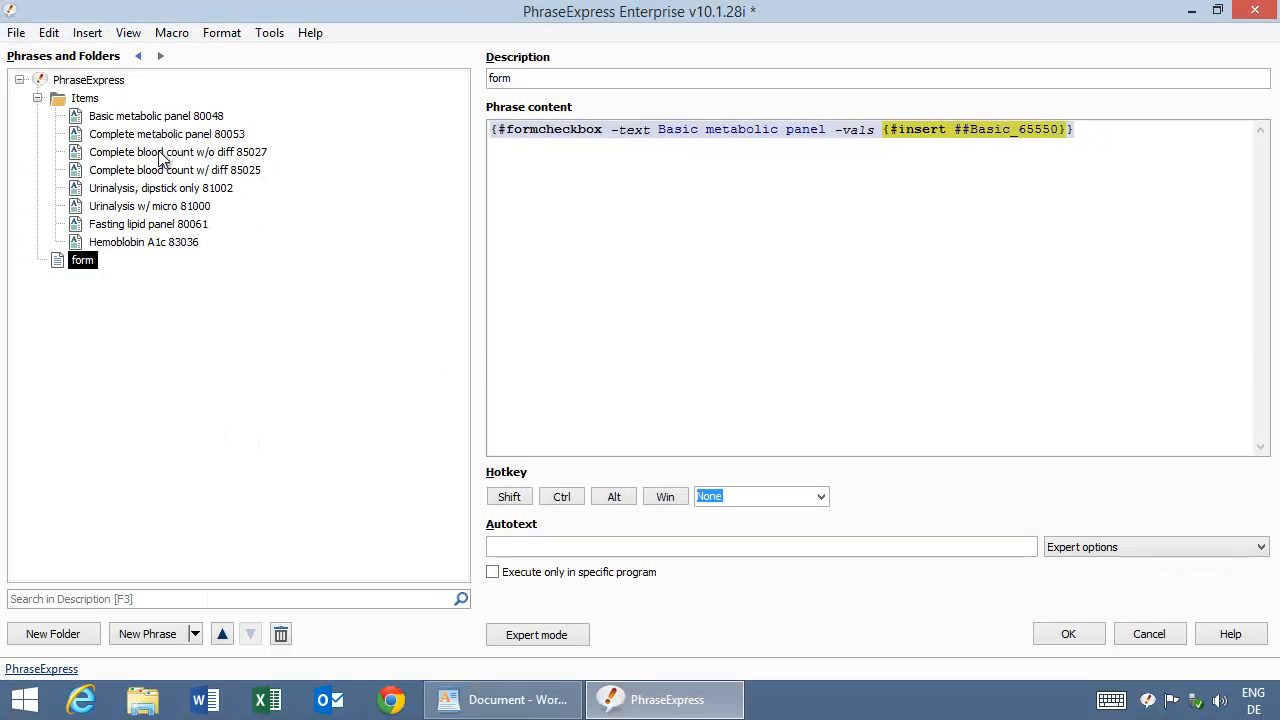
Copy the text "Complete metabolic panel" without its code from the description of the Complete metabolic panel phrase.
left_click(150, 136)
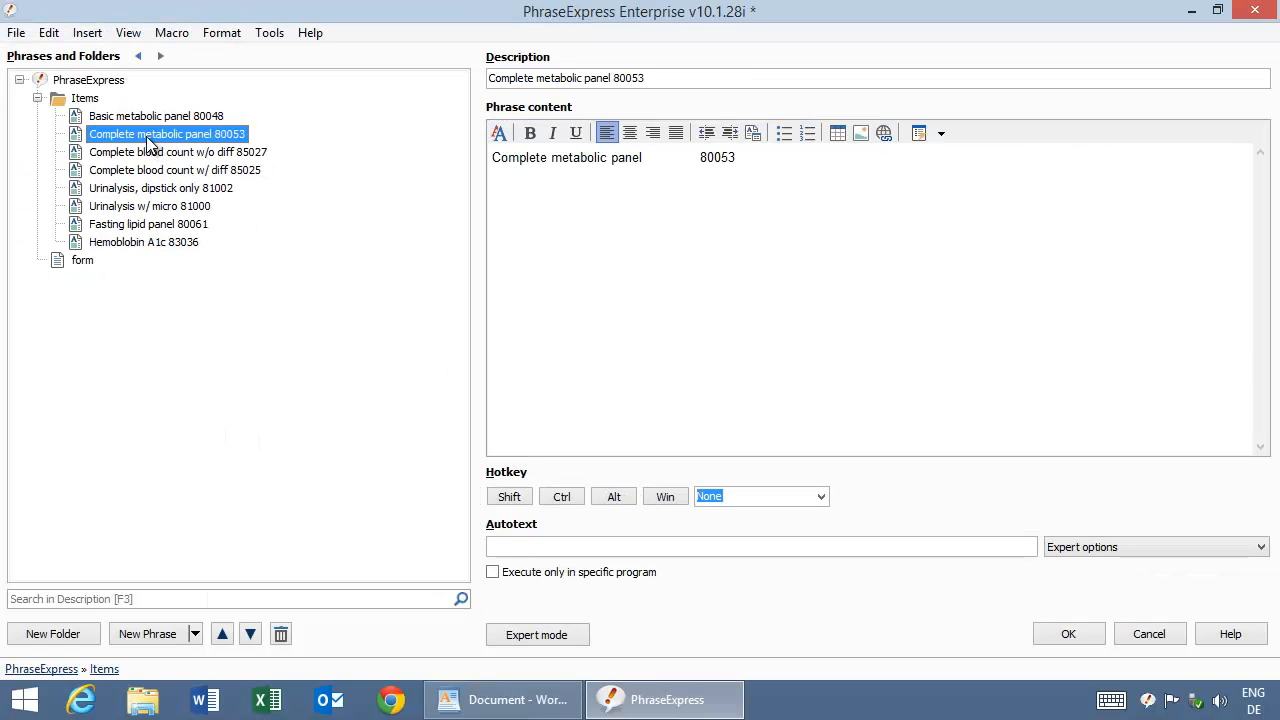
left_click(612, 78)
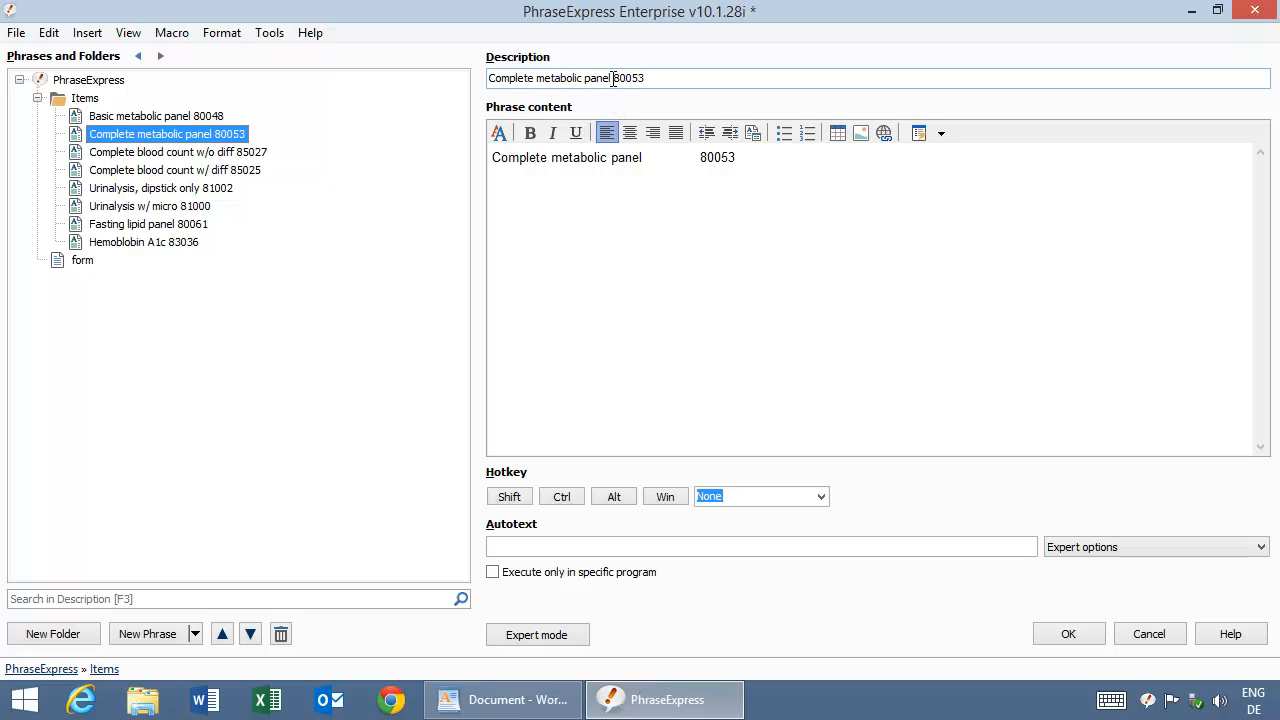
left_click_drag(612, 78, 482, 77)
key("ctrl+c")
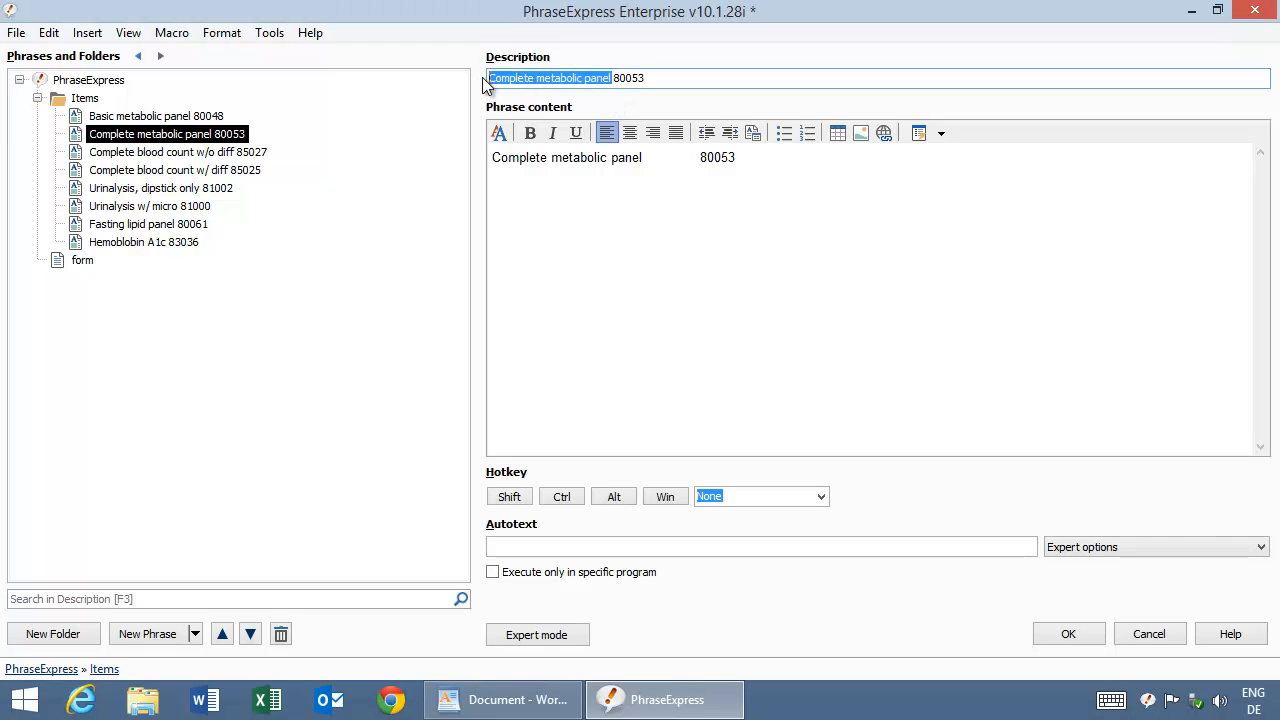
Add a second Checkbox form macro after the existing one in the form phrase's content and label it Complete metabolic panel.
left_click(82, 262)
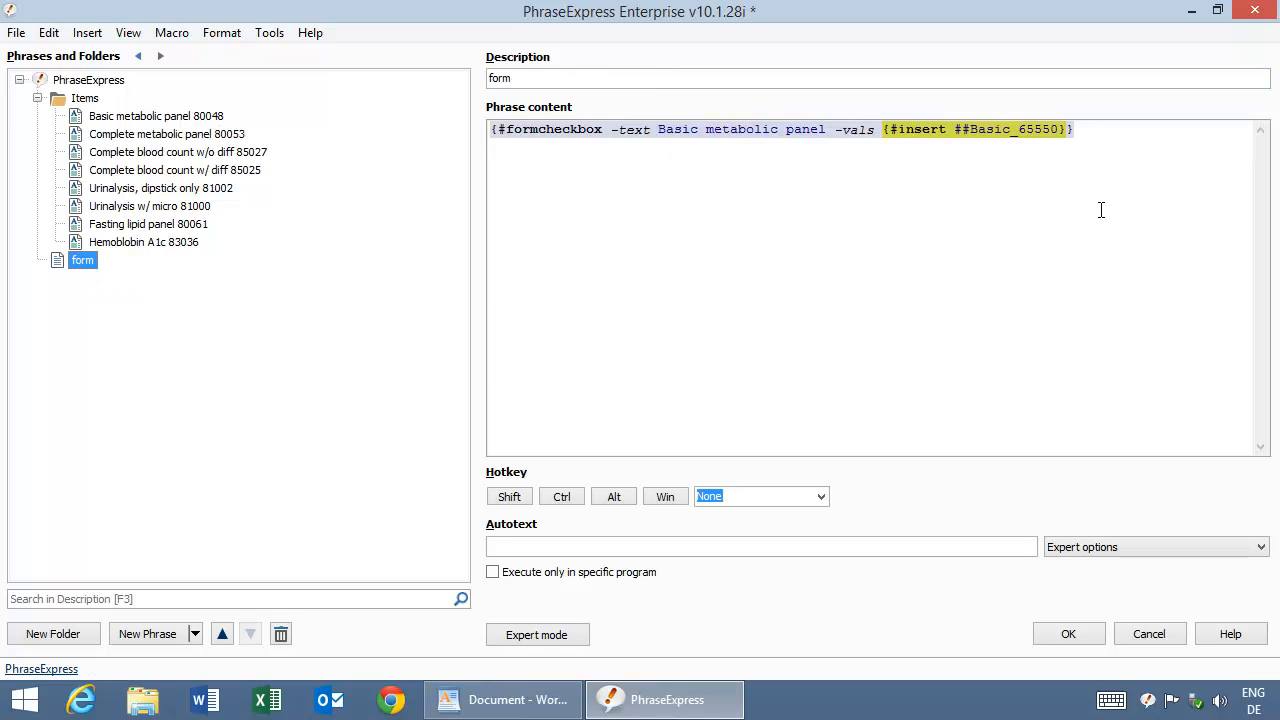
left_click(1118, 140)
right_click(1149, 139)
mouse_move(1147, 151)
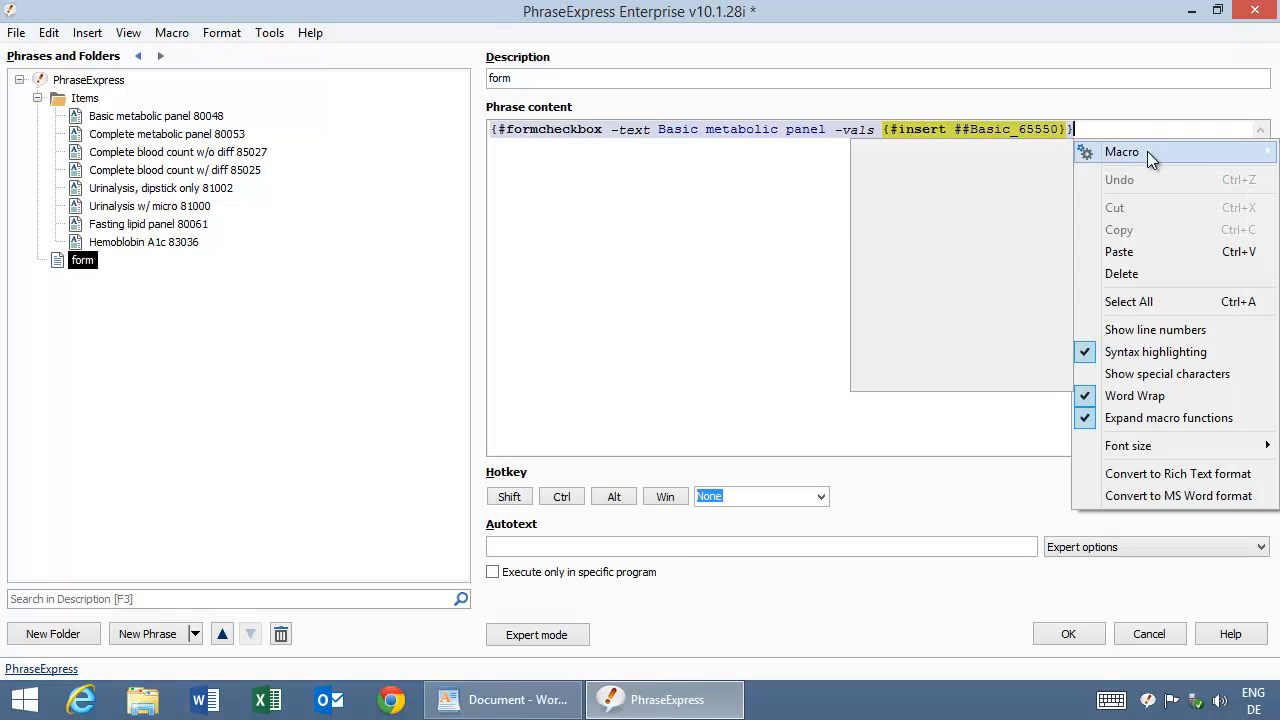
mouse_move(912, 247)
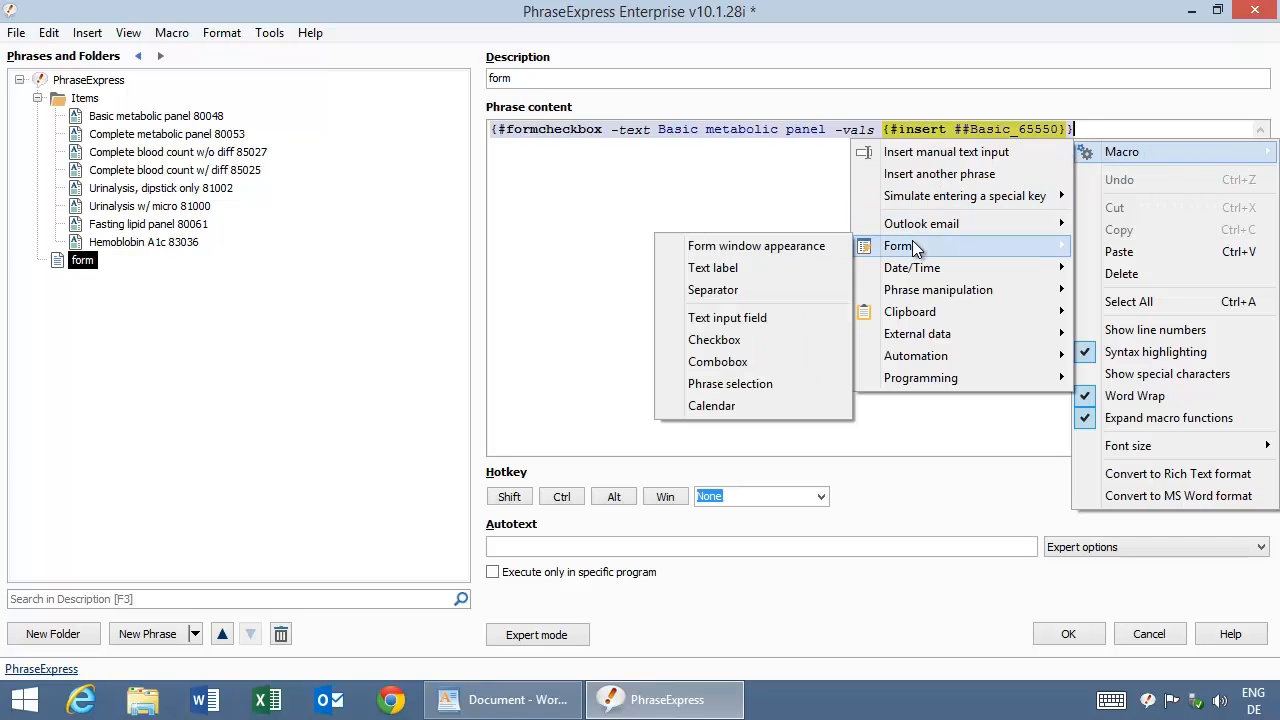
left_click(731, 341)
key("ctrl+v")
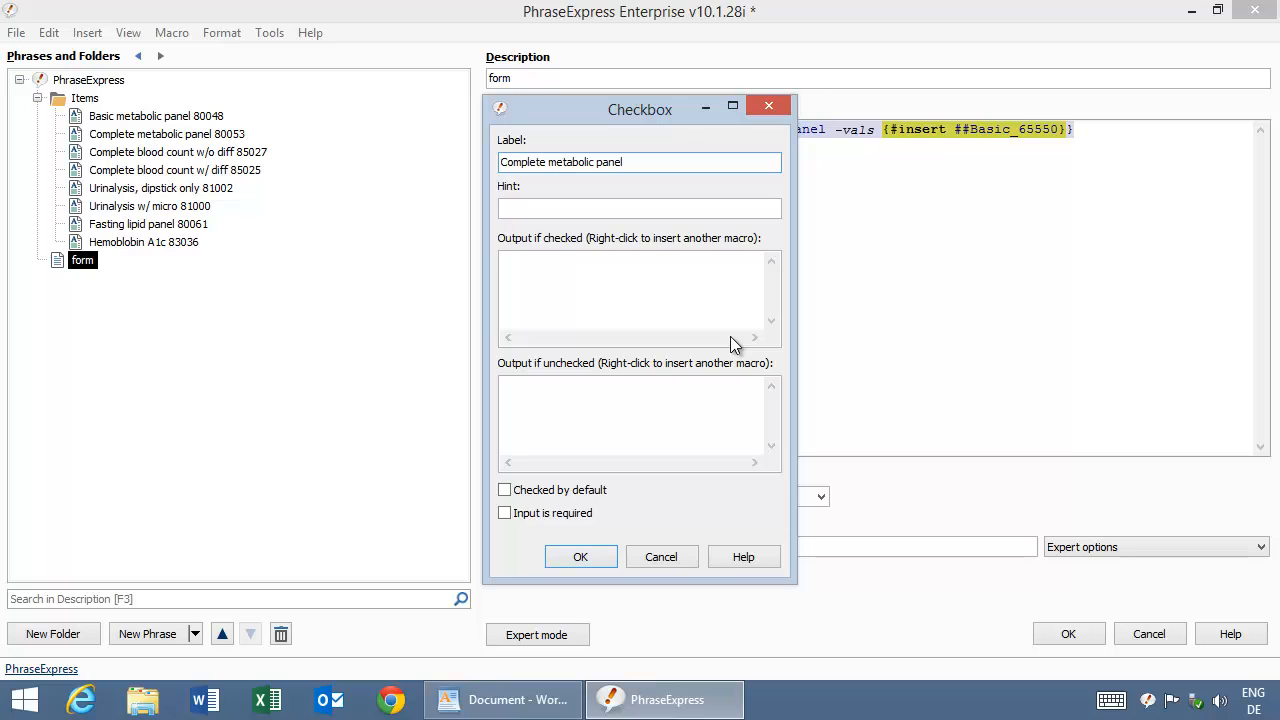
Make the new checkbox's checked output insert the phrase Complete metabolic panel 80053, and apply the checkbox macro.
left_click(560, 281)
right_click(560, 281)
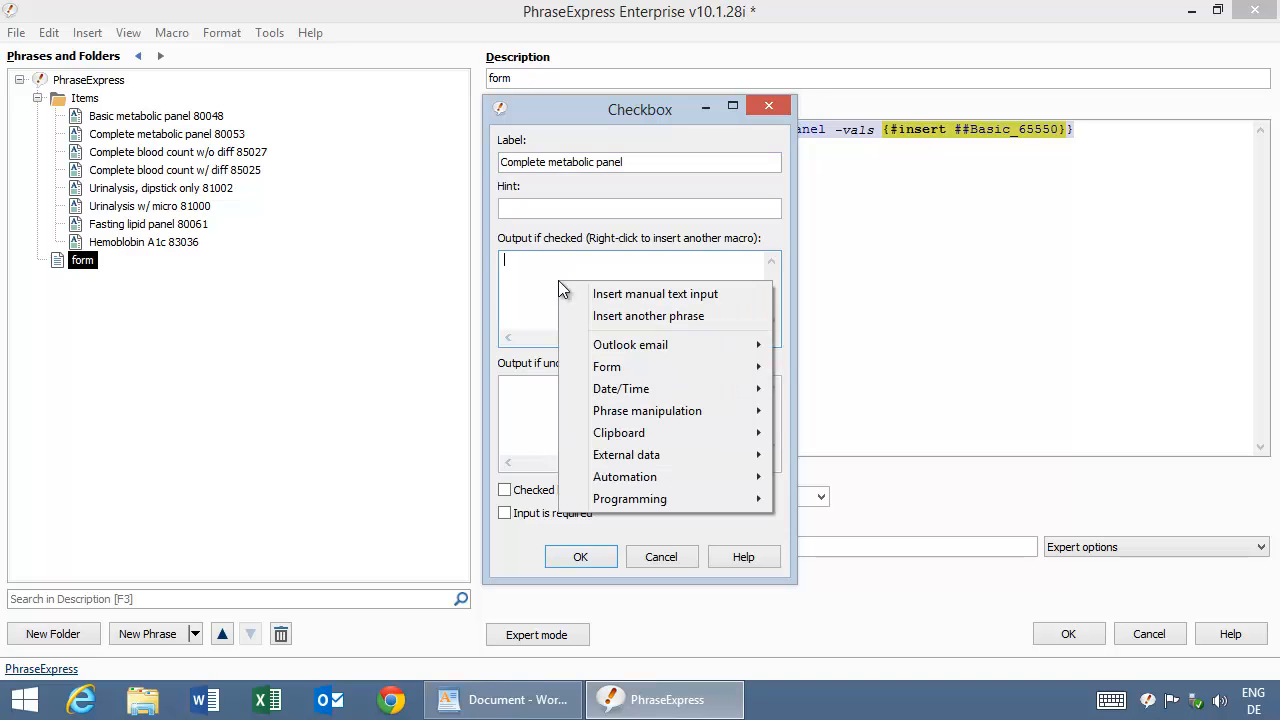
left_click(686, 317)
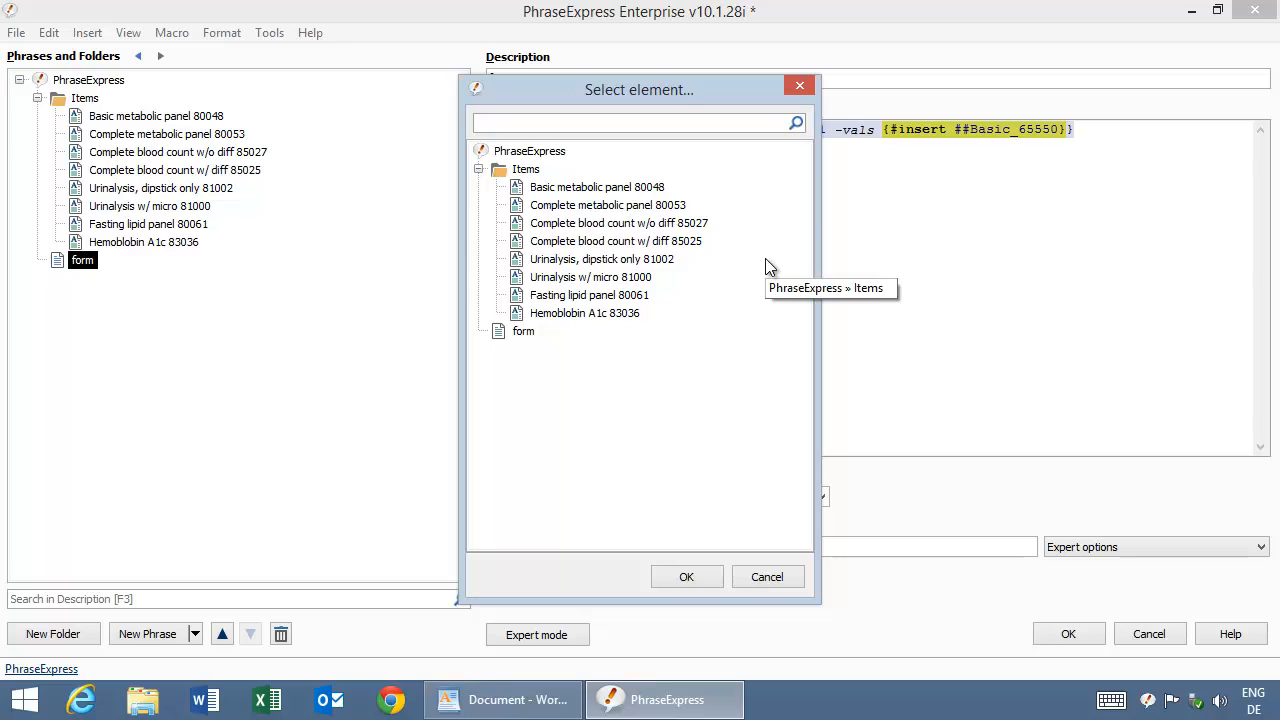
type("comple")
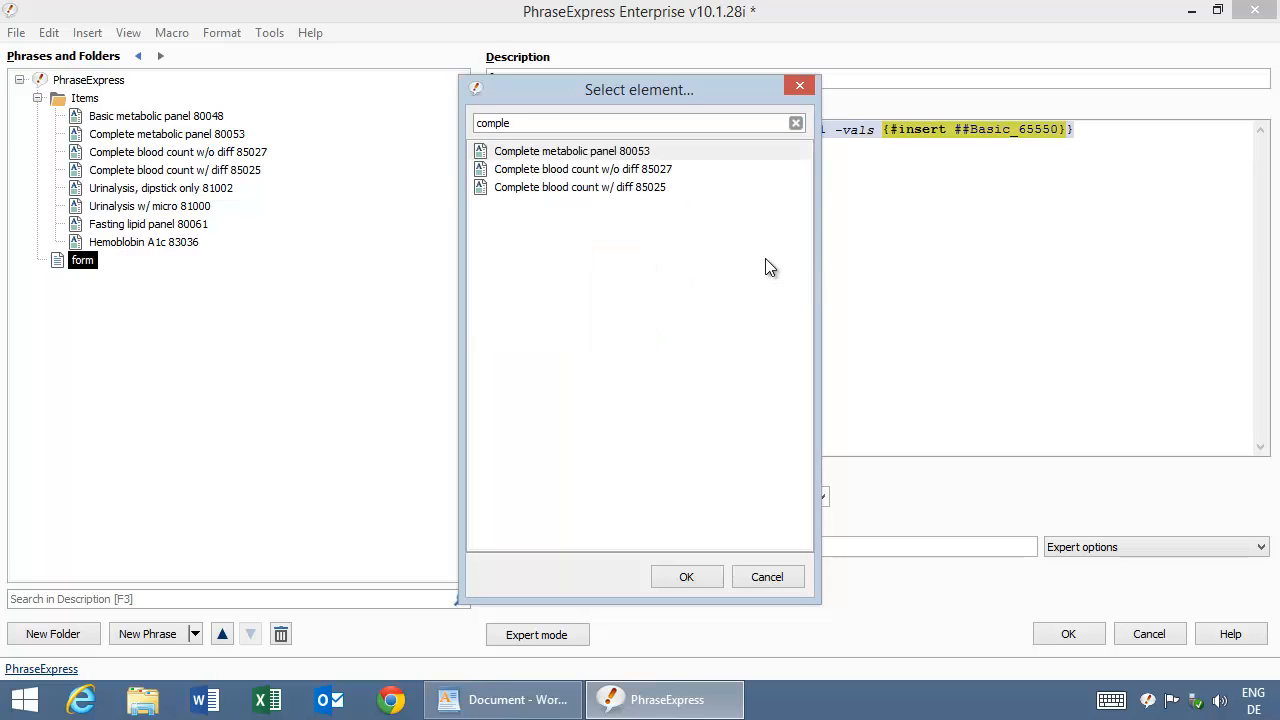
key("Down")
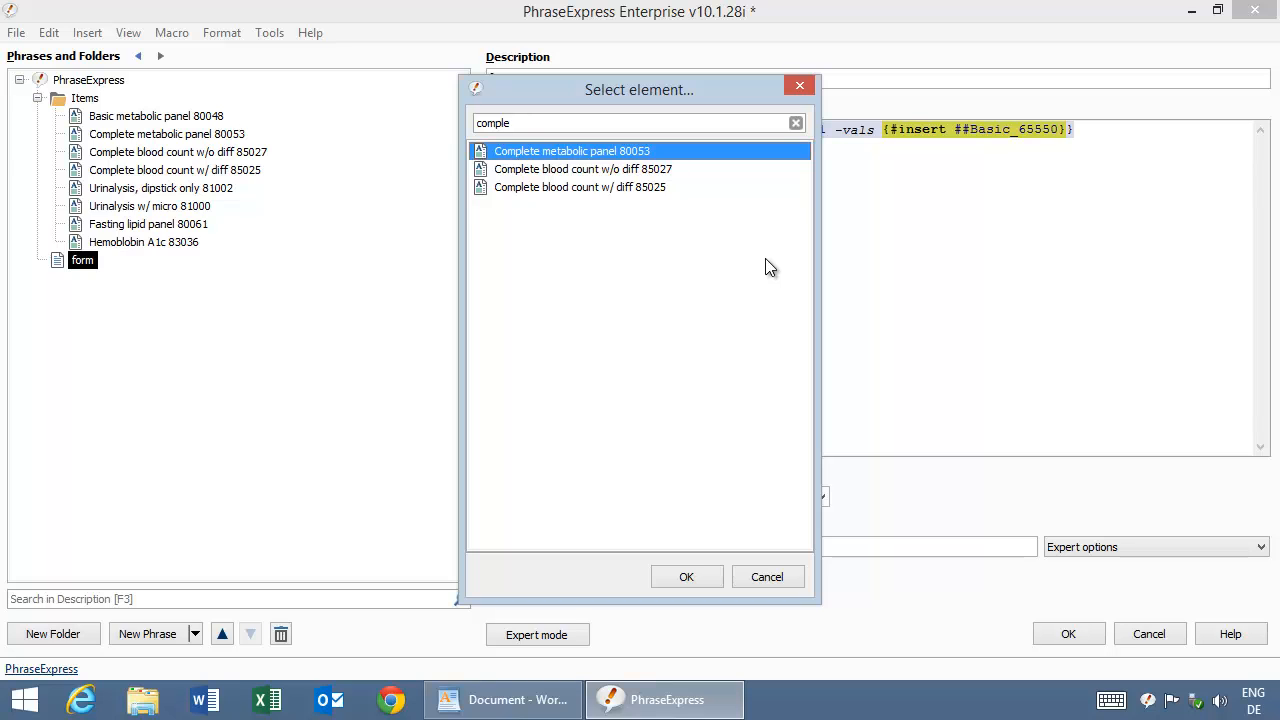
key("Return")
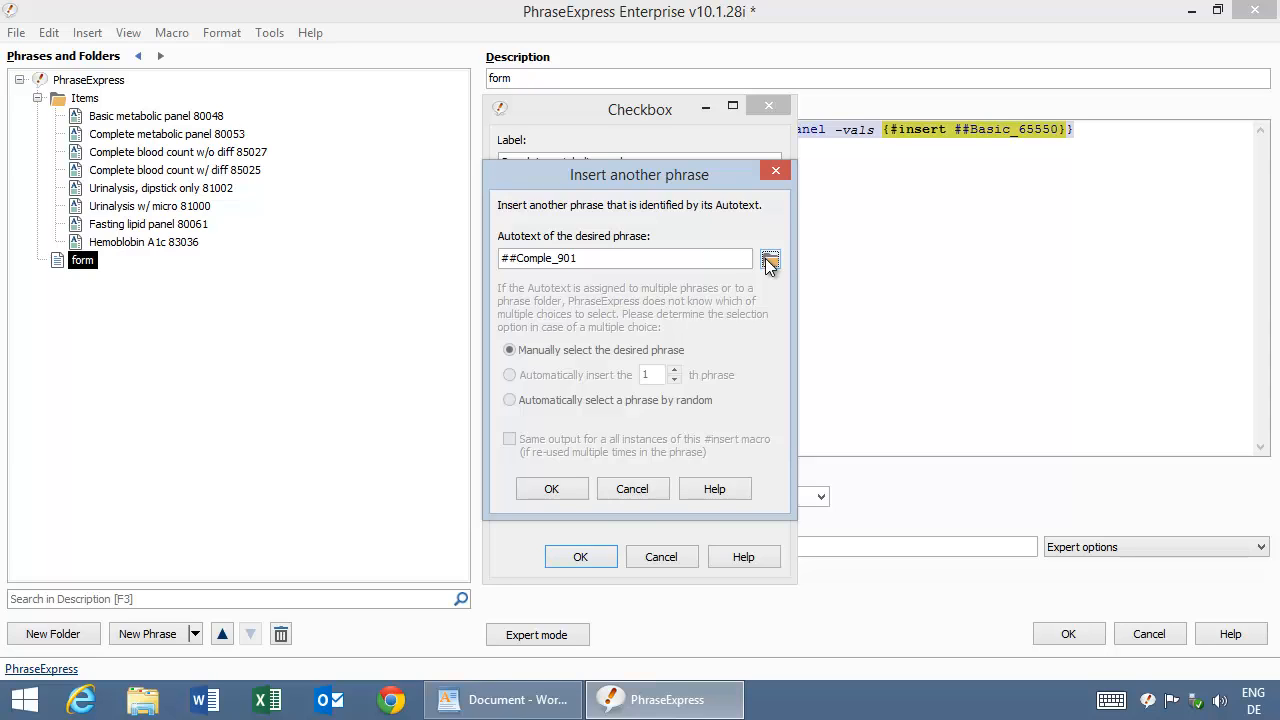
left_click(552, 490)
left_click(565, 557)
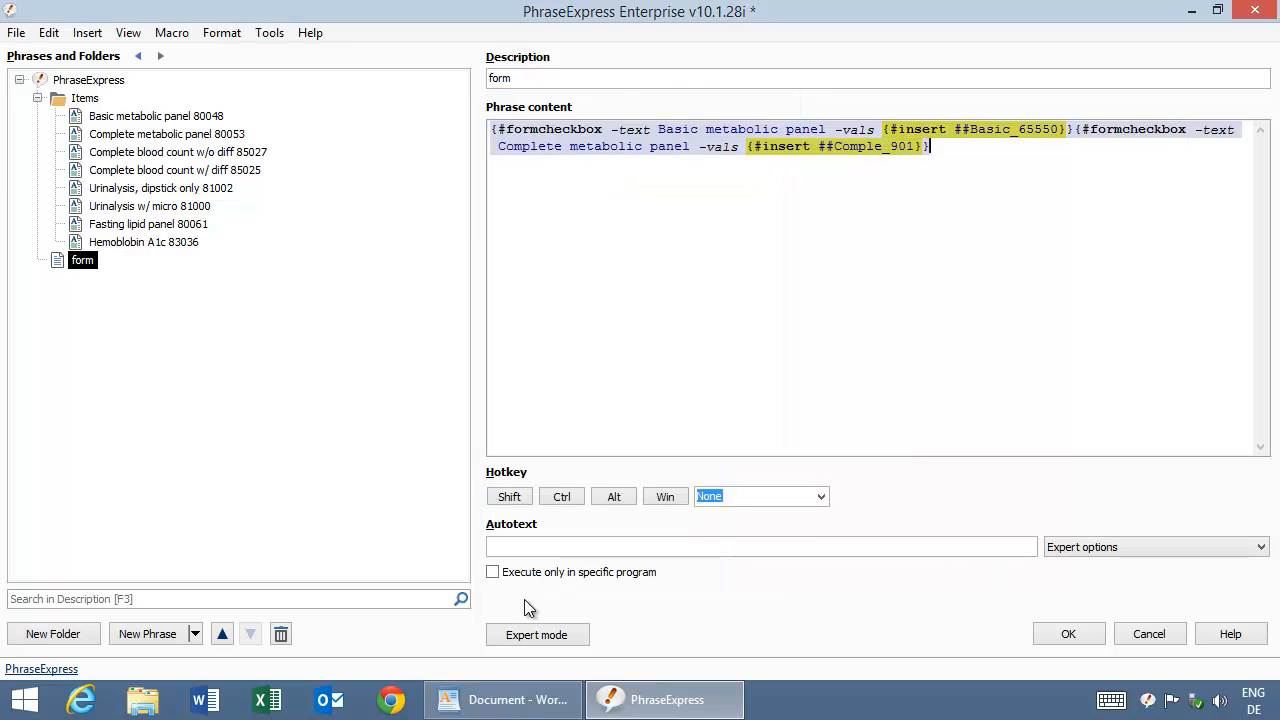
Assign the autotext cpt to the form phrase and set it to Execute immediately.
mouse_move(500, 700)
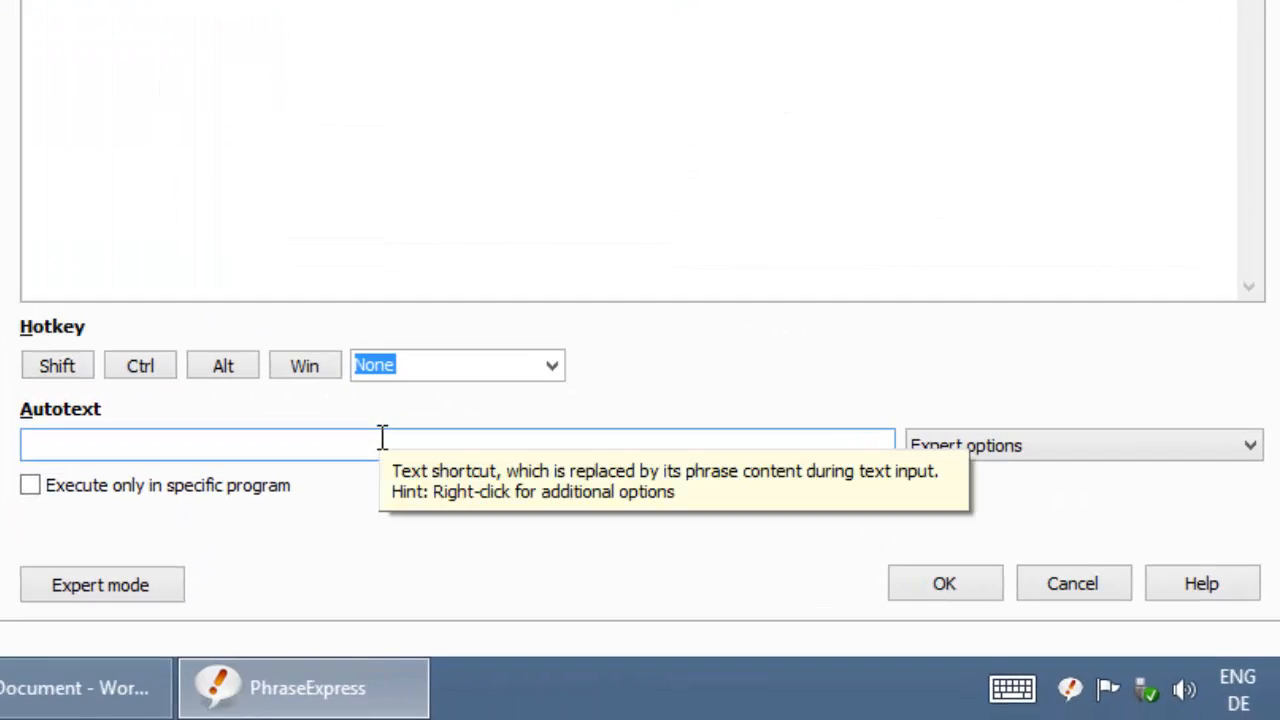
left_click(624, 517)
type("cpt")
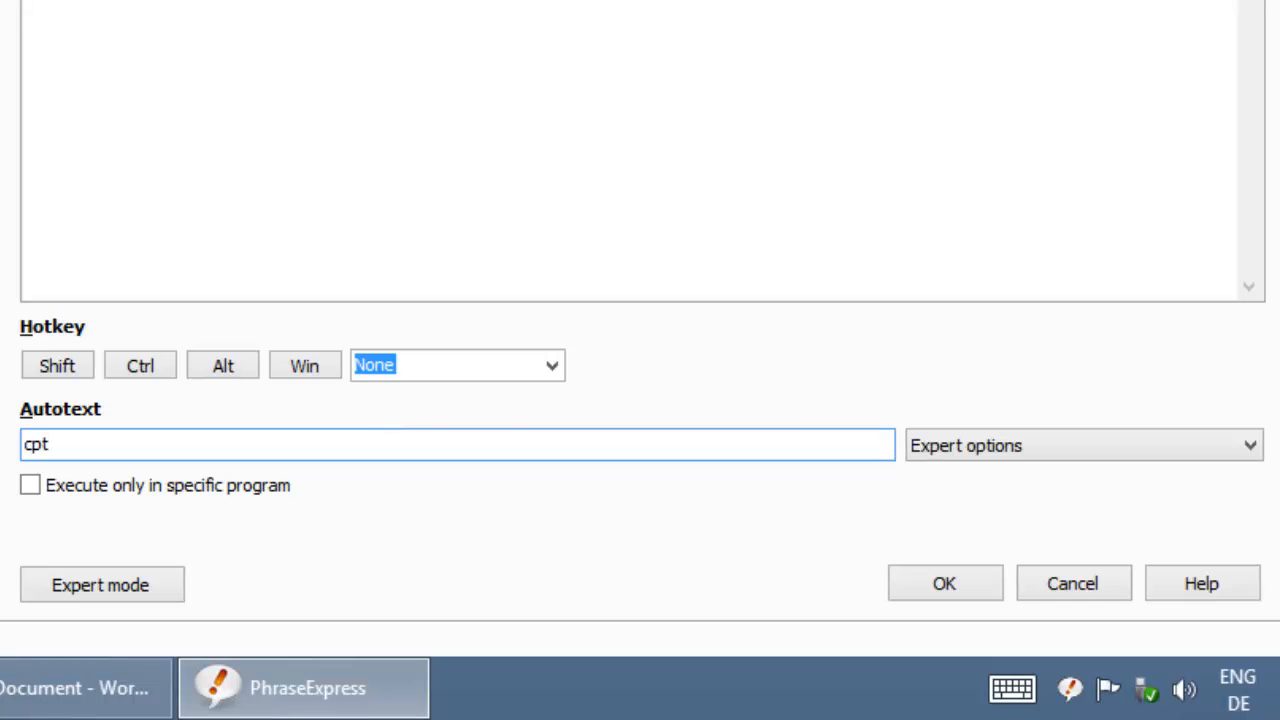
left_click(1032, 449)
left_click(1035, 476)
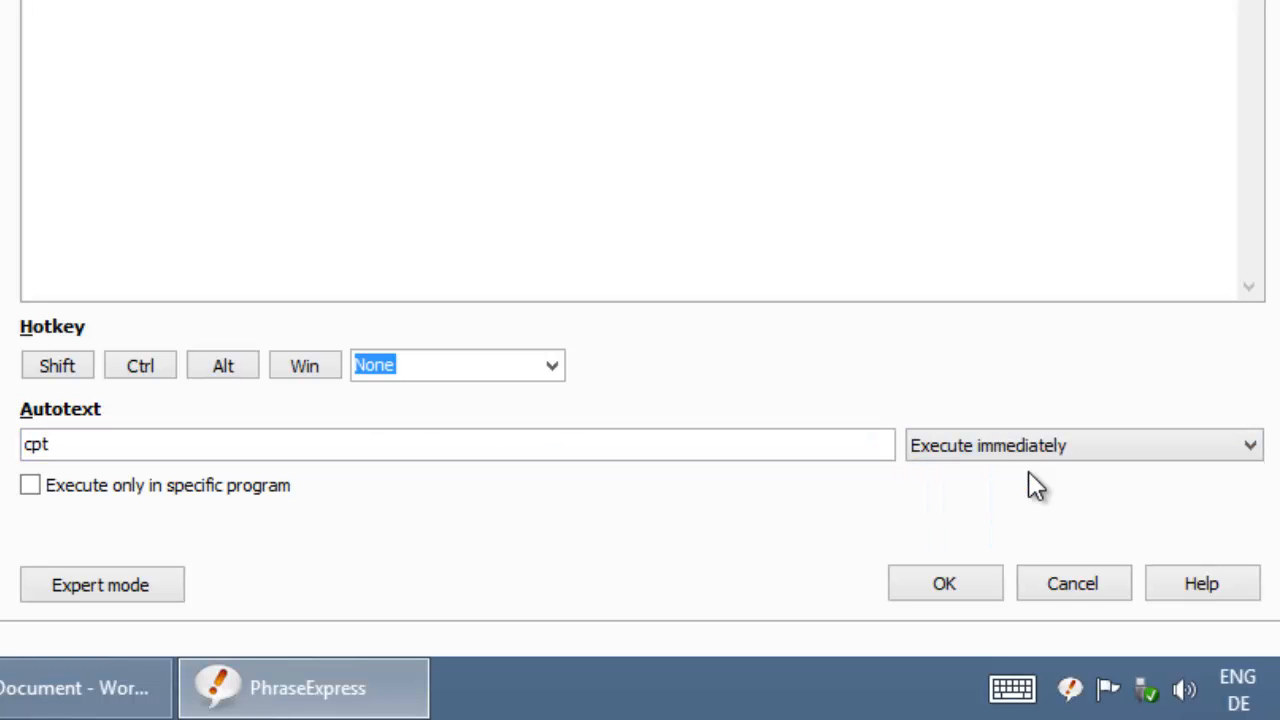